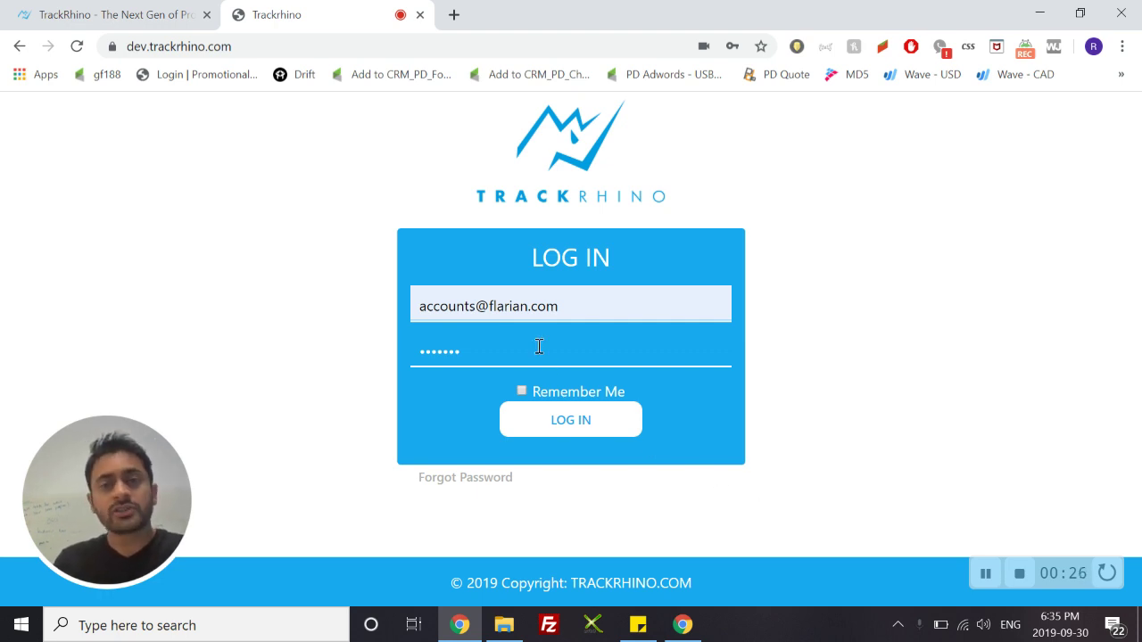
Log in to the TrackRhino account with the credentials already filled in
click(578, 301)
click(349, 303)
click(612, 423)
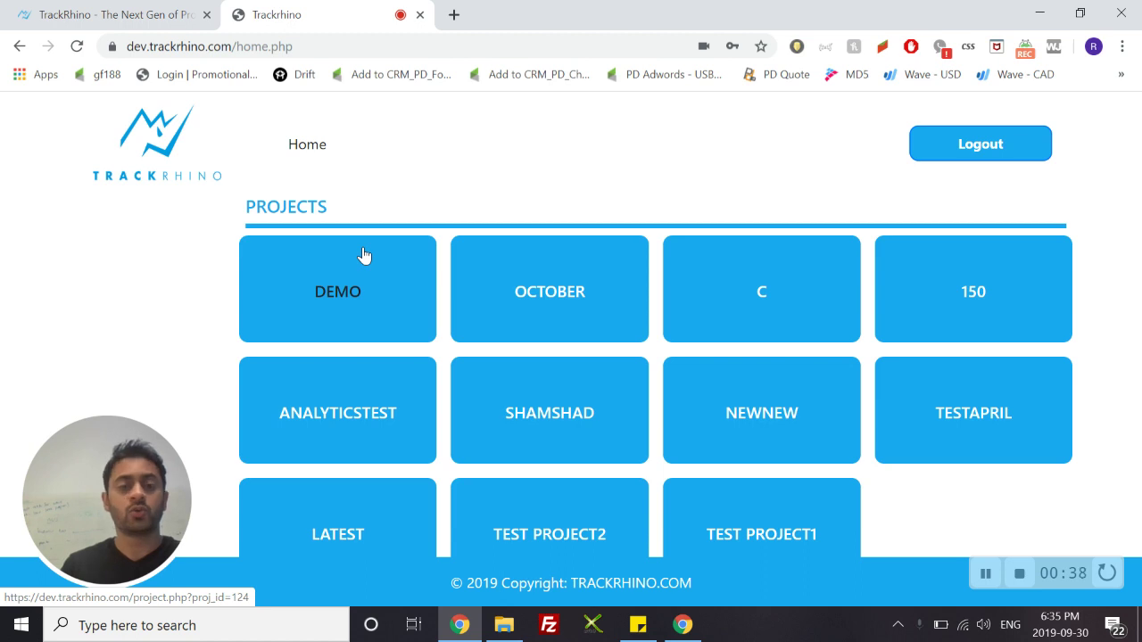
Open the Demo project from the project list and go to its files page
click(343, 298)
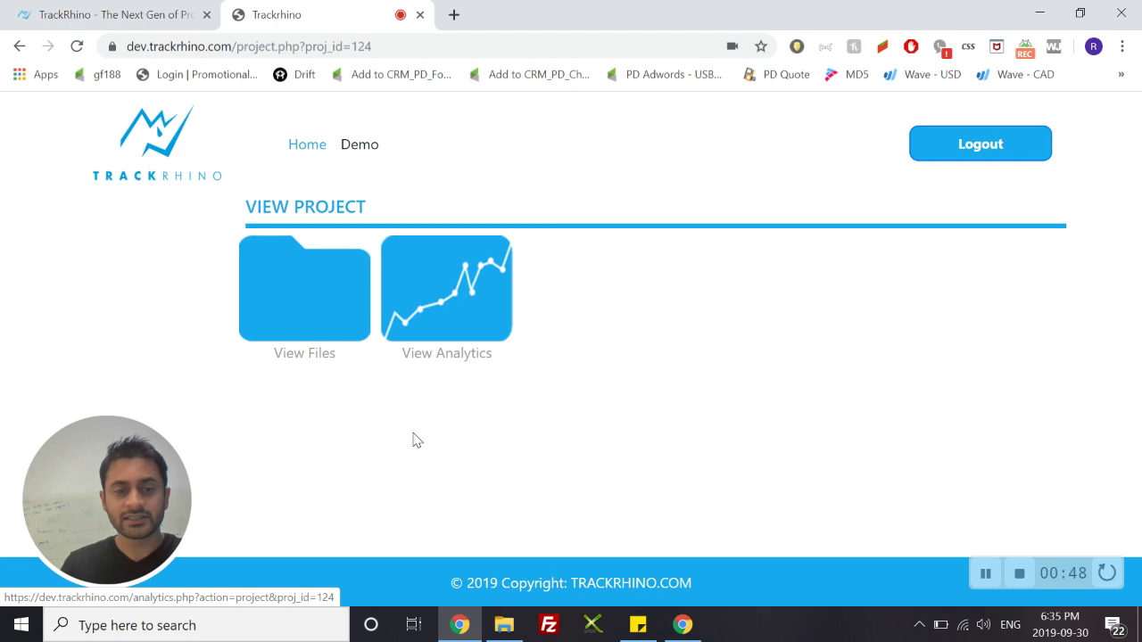
click(300, 297)
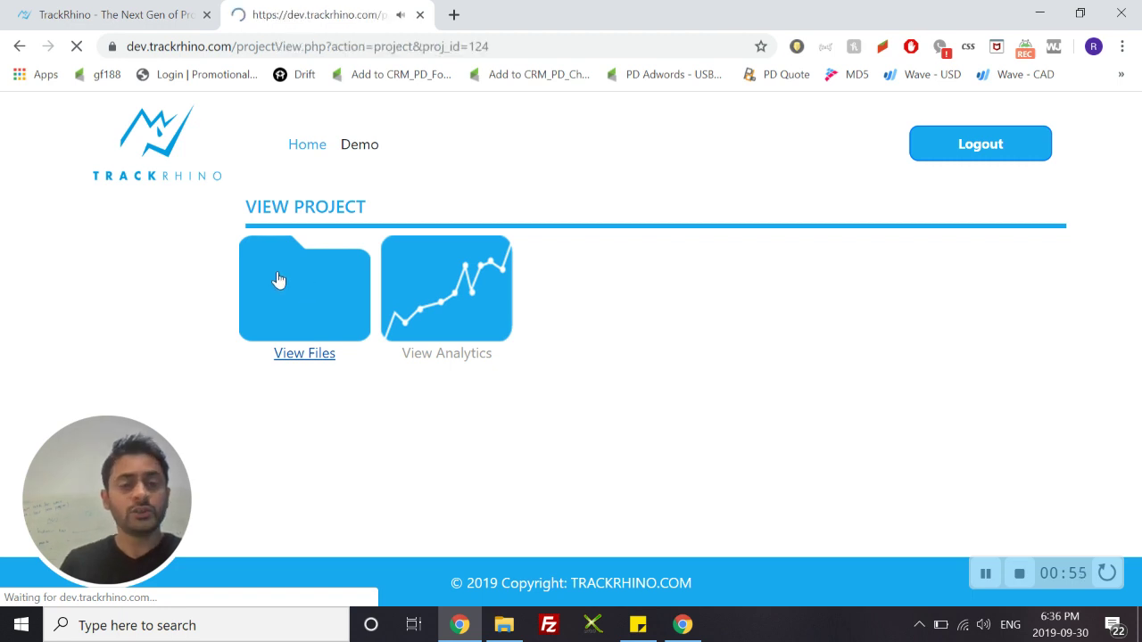
scroll(344, 237, down, 4)
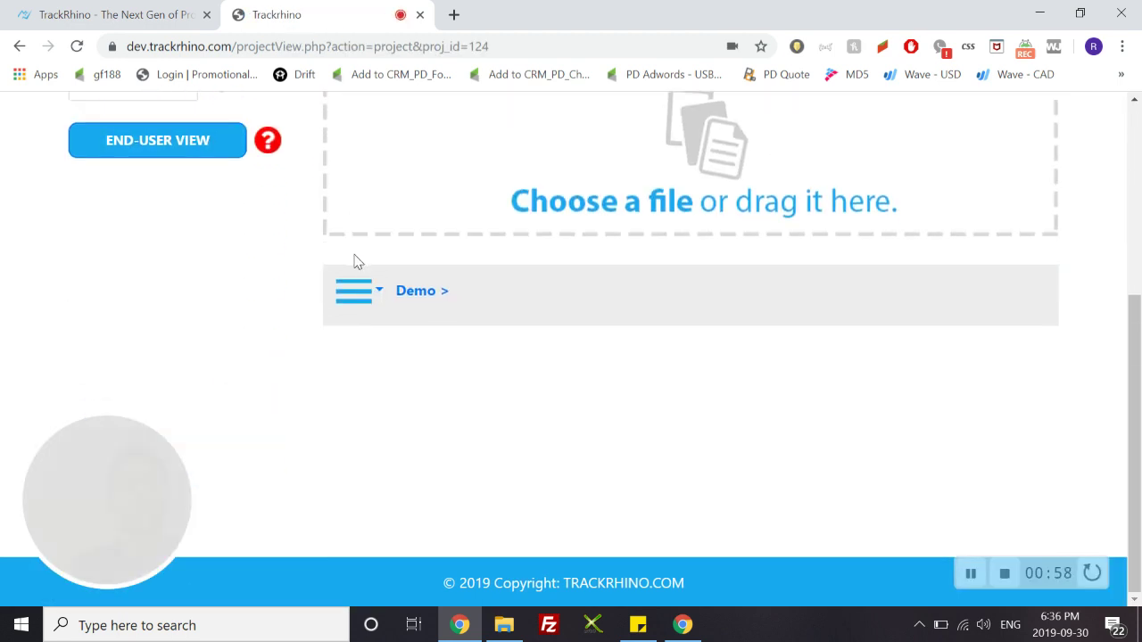
scroll(564, 399, up, 4)
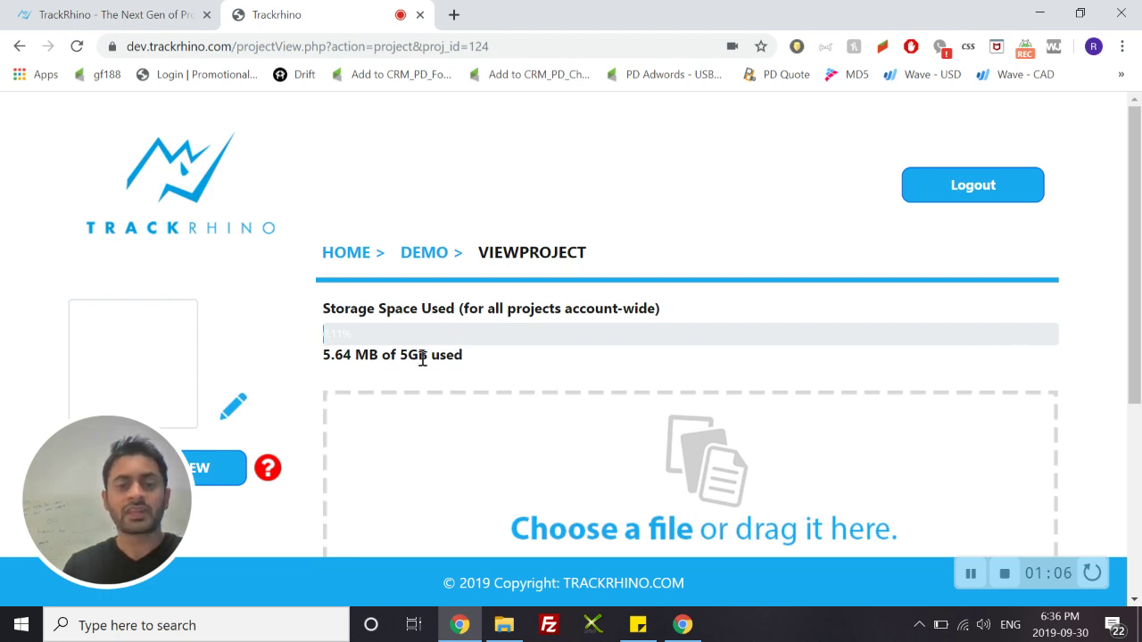
Check how much of the account-wide storage space is used
drag(403, 356, 507, 394)
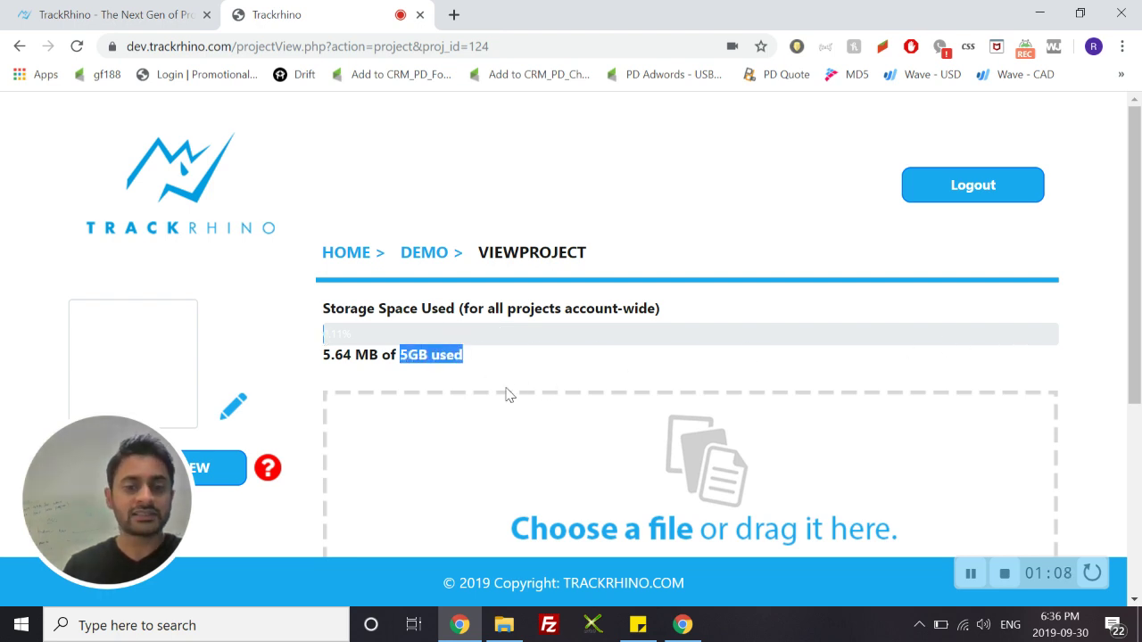
drag(326, 369, 397, 361)
click(497, 364)
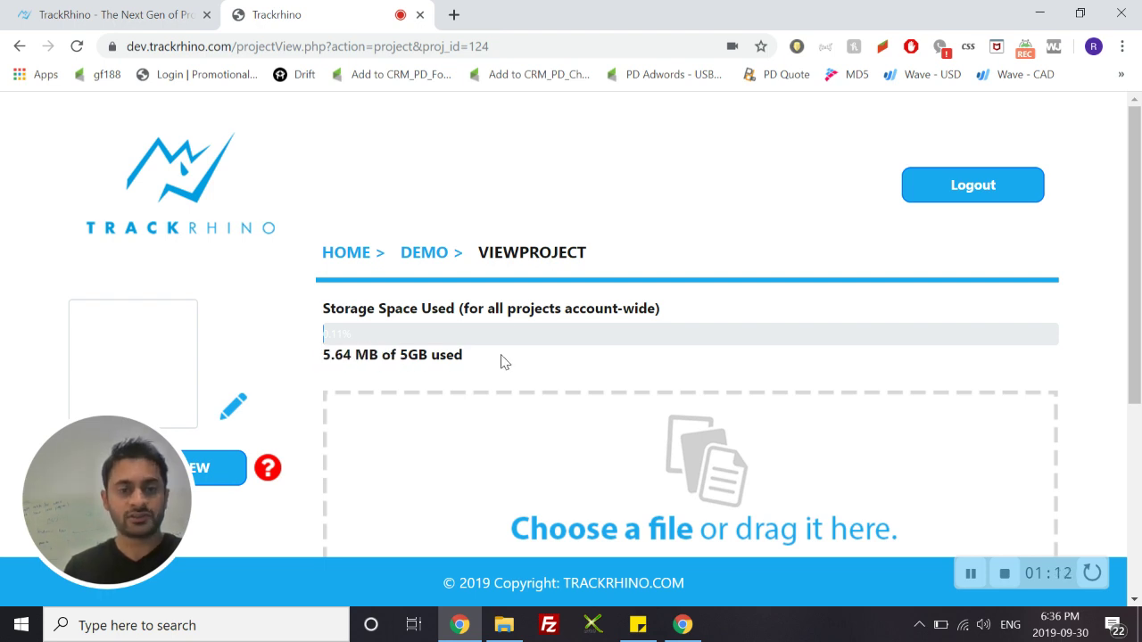
Set the project's logo to the pd logo image from the File Portal Tutorial folder on the Desktop
scroll(525, 300, down, 1)
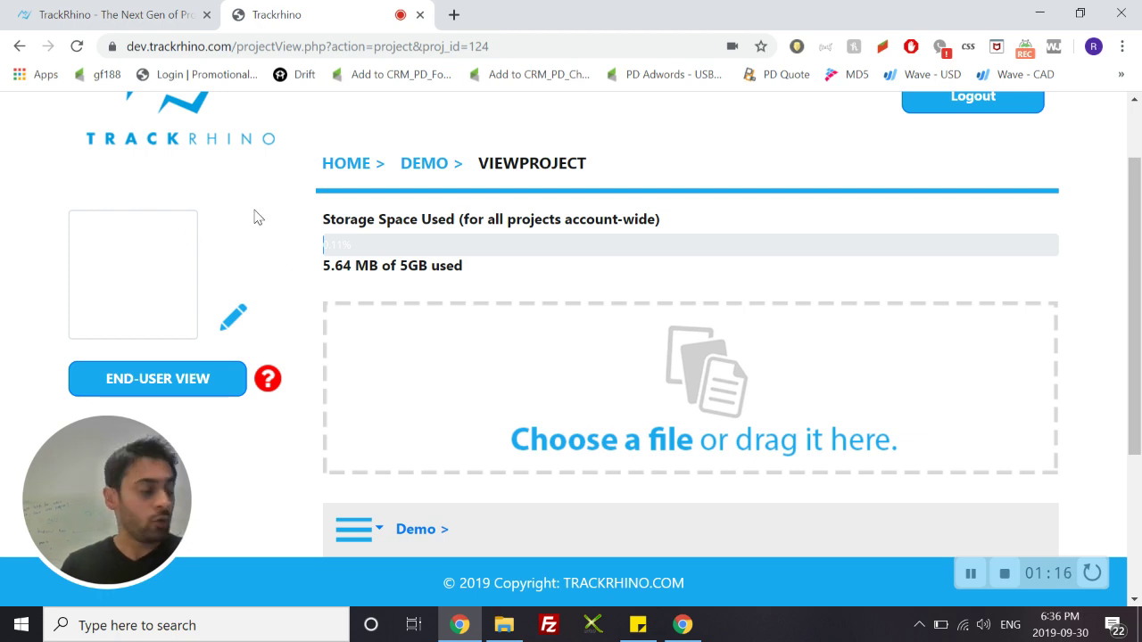
click(235, 323)
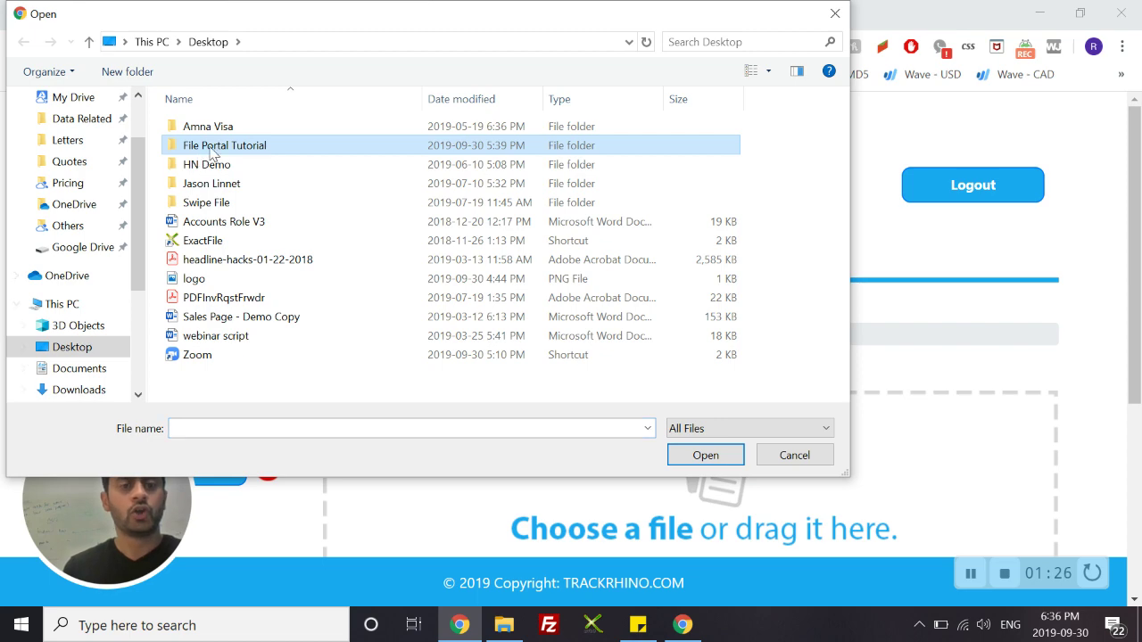
double_click(212, 154)
click(485, 185)
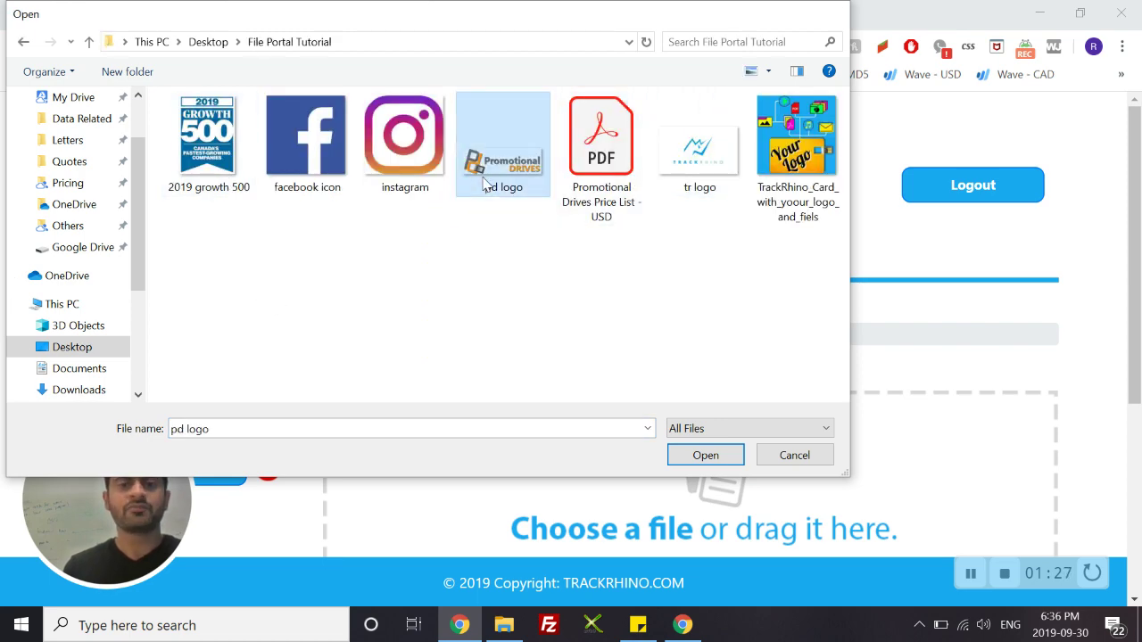
double_click(485, 184)
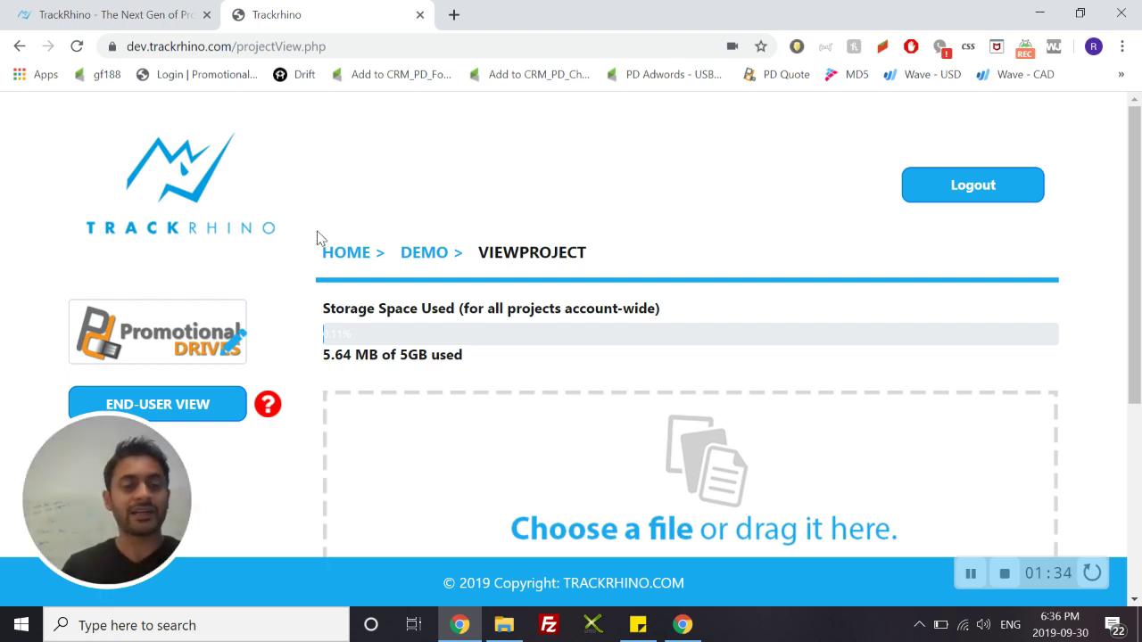
Open the end-user view to check the logo on the customer page, and return to the project page
scroll(320, 247, down, 1)
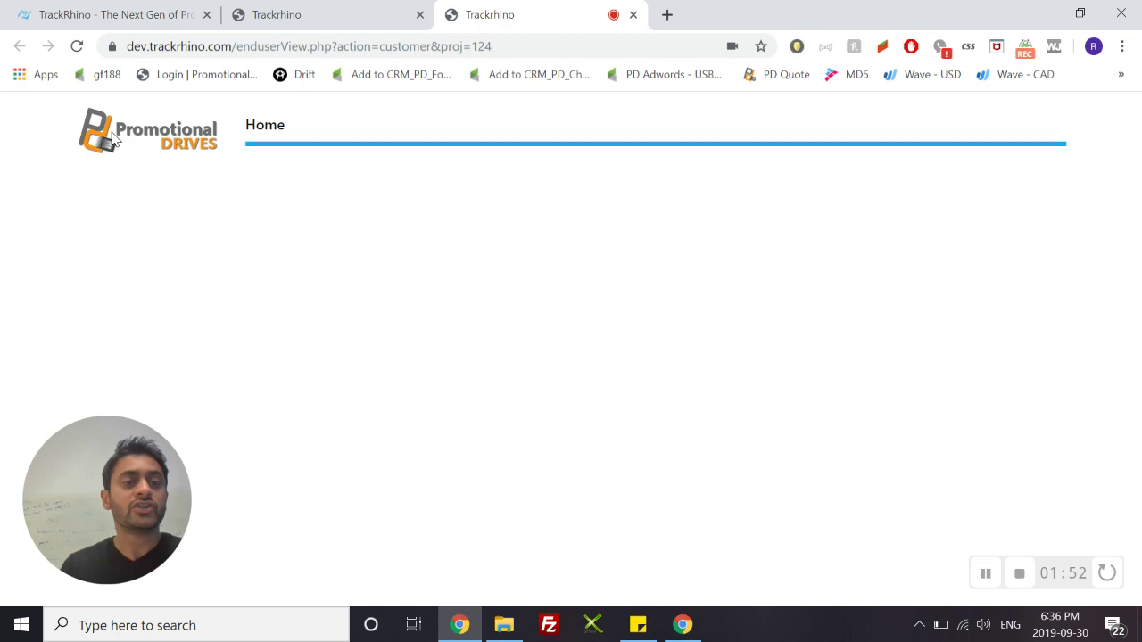
click(353, 9)
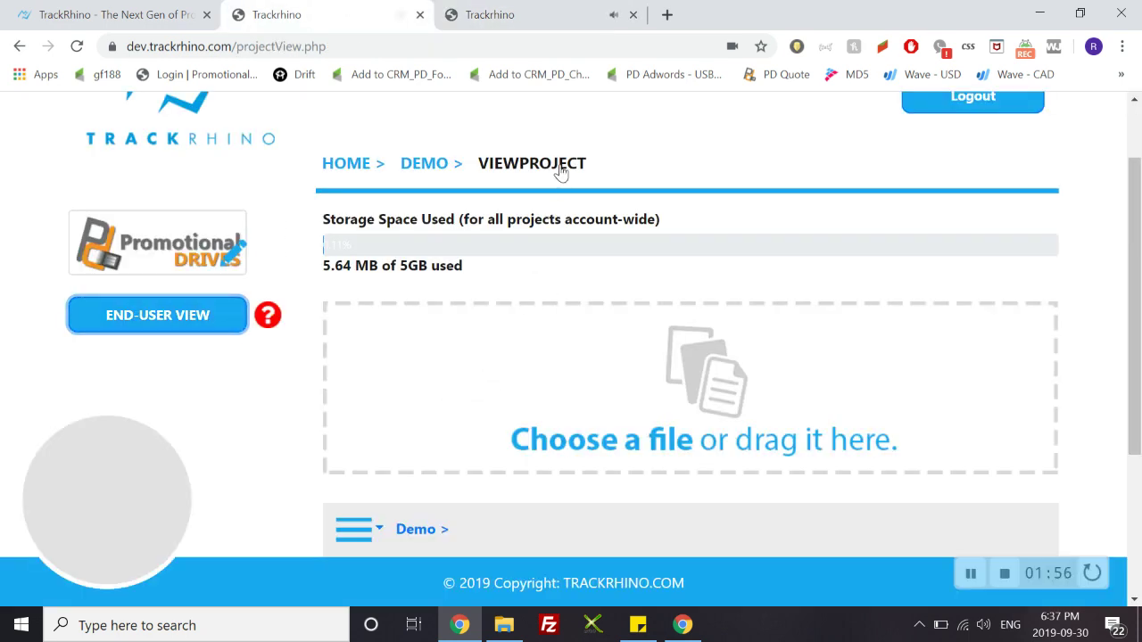
Upload the file TrackRhino_Card_with_yoour_logo_and_fiels.jpg to the Demo project
scroll(557, 245, down, 1)
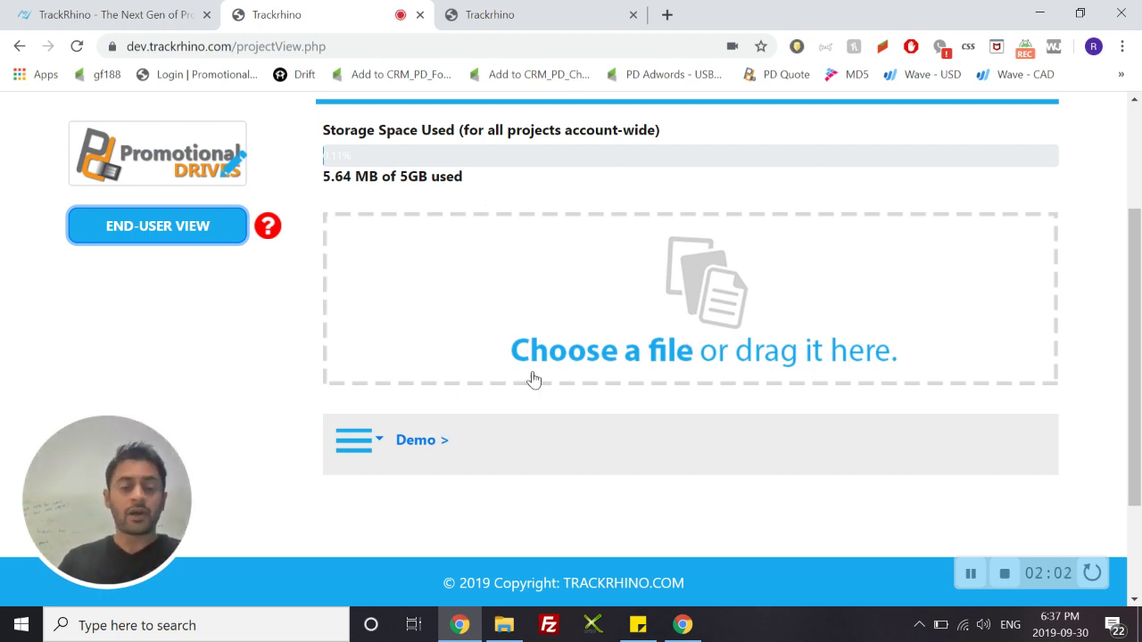
click(376, 448)
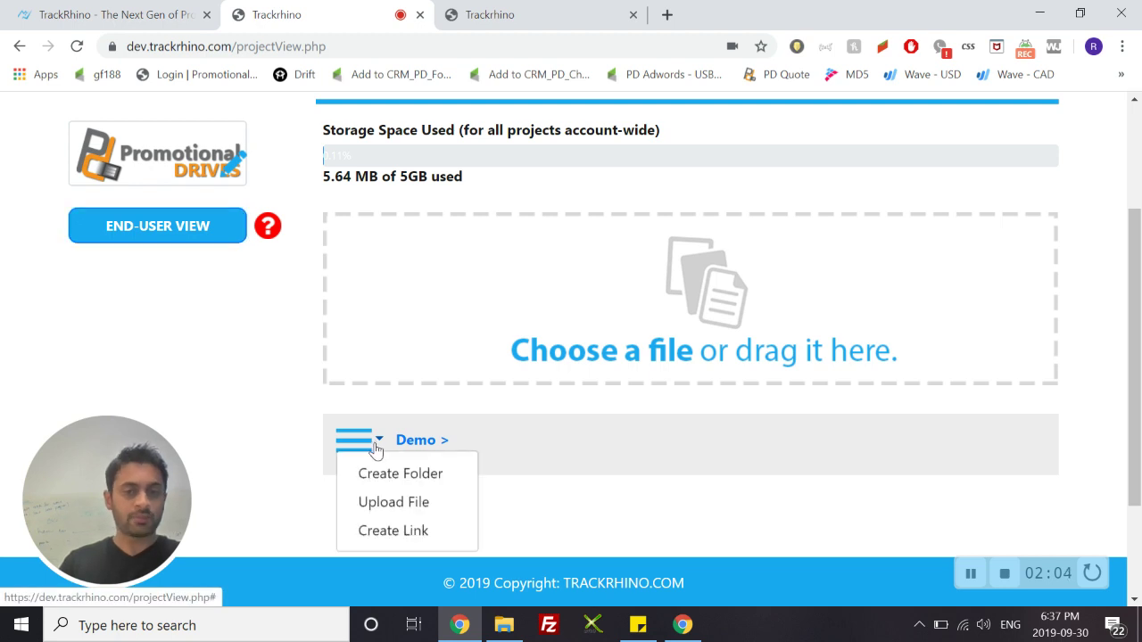
click(394, 507)
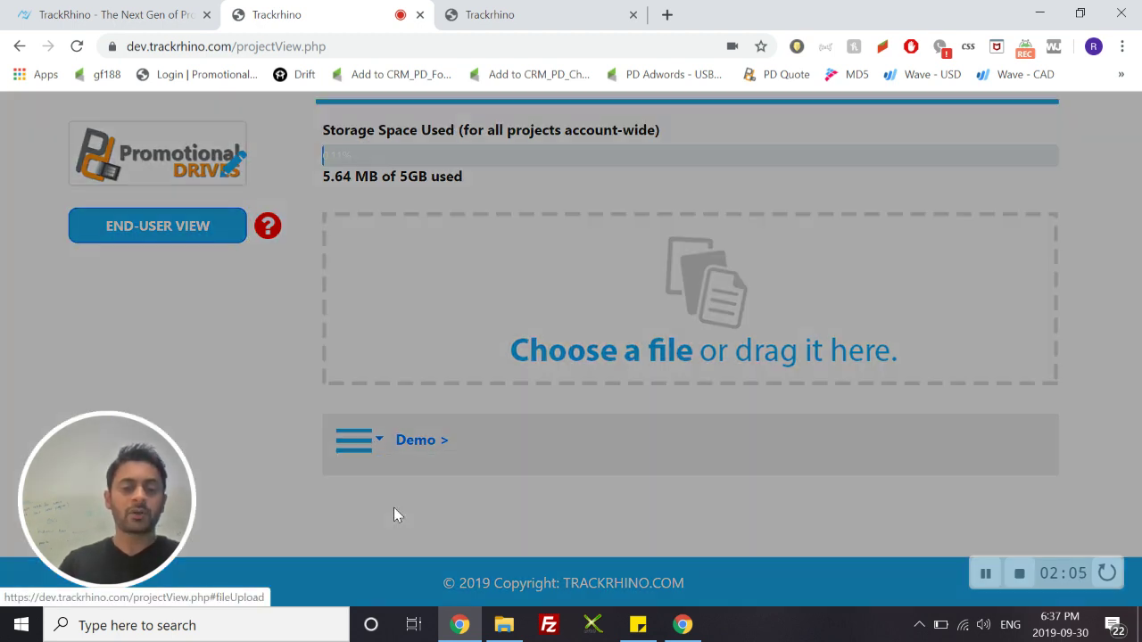
click(411, 243)
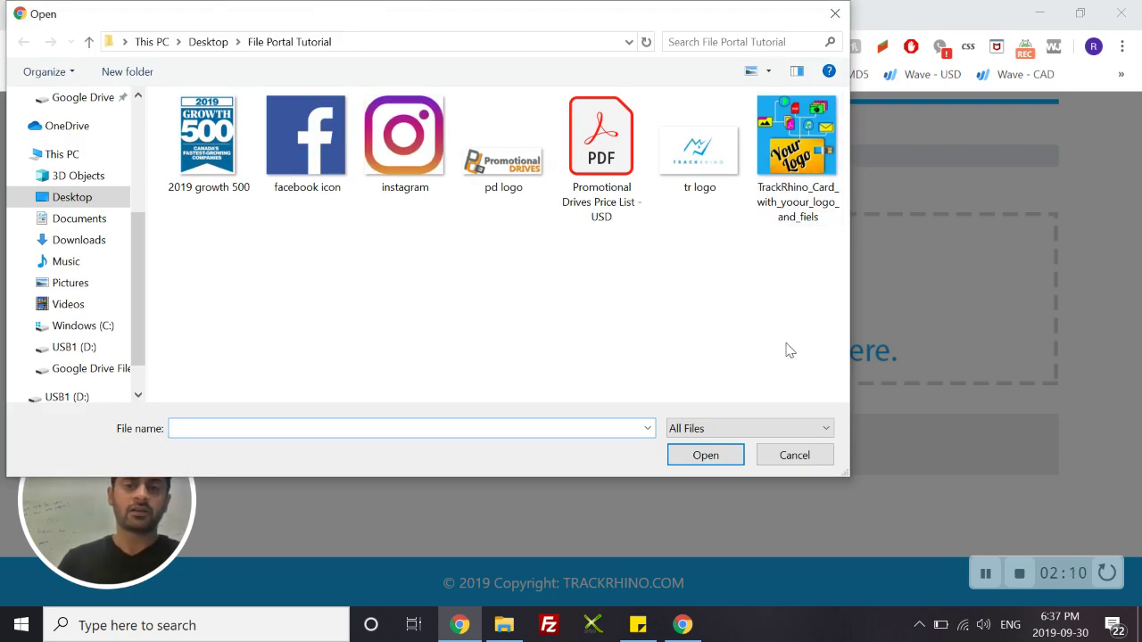
double_click(791, 187)
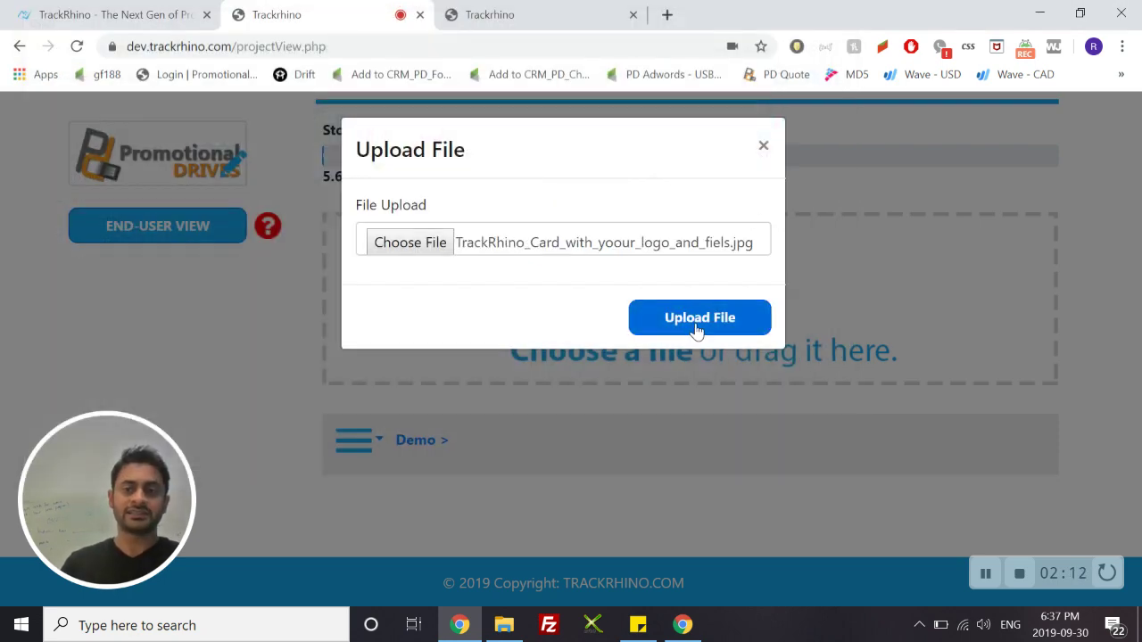
click(698, 324)
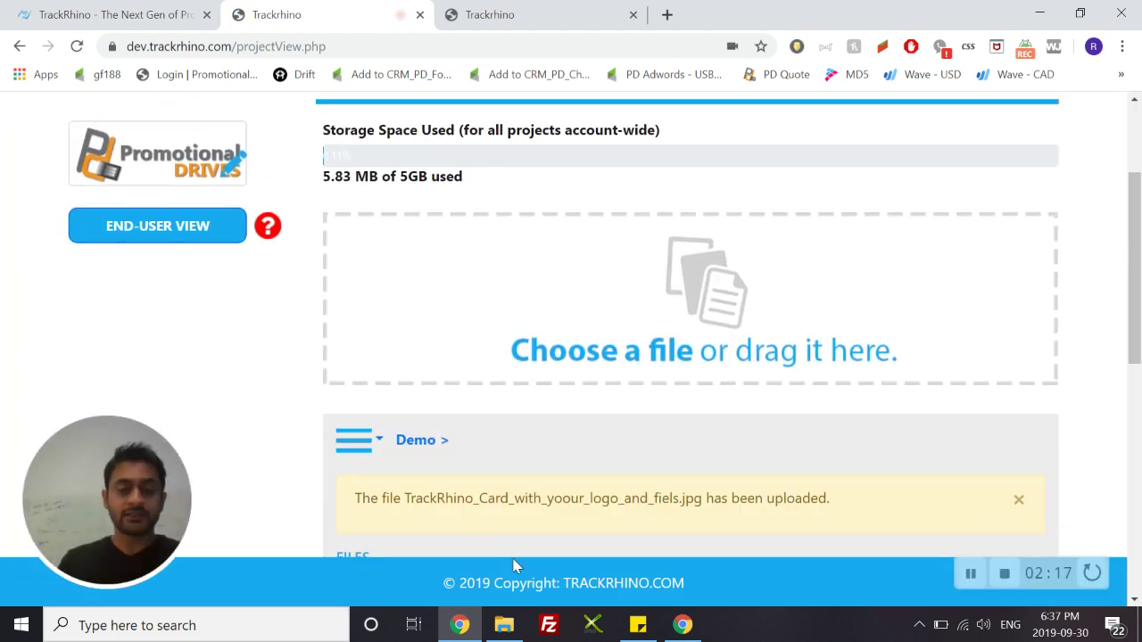
From File Explorer, add 2019 growth 500, facebook icon, instagram, pd logo and Promotional Drives Price List - USD to the project's upload area
click(504, 631)
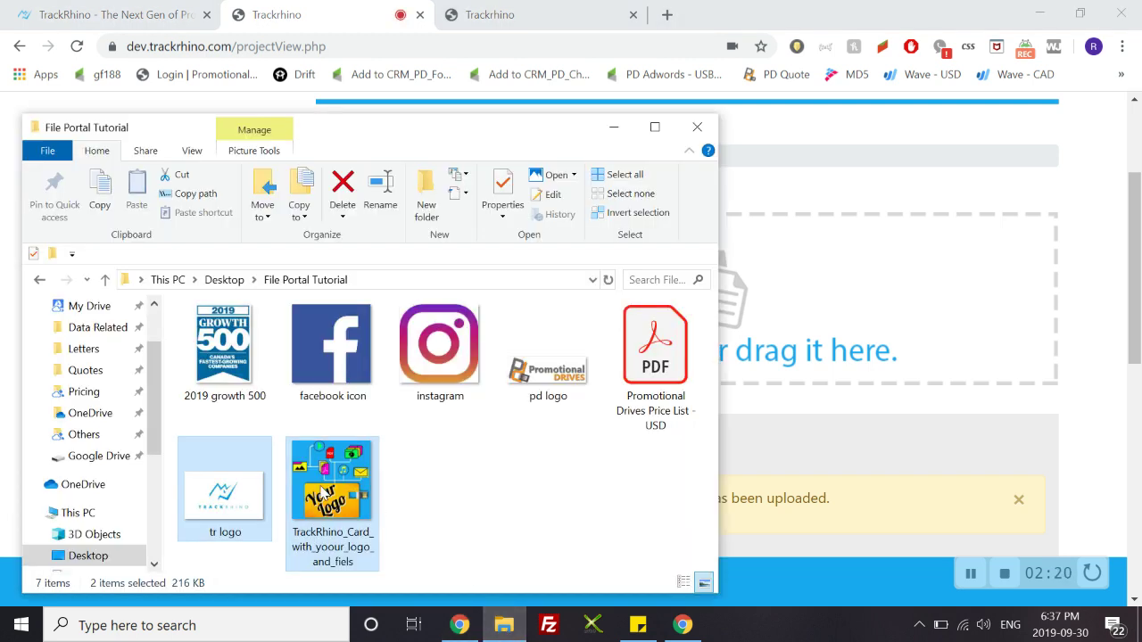
click(218, 493)
click(227, 398)
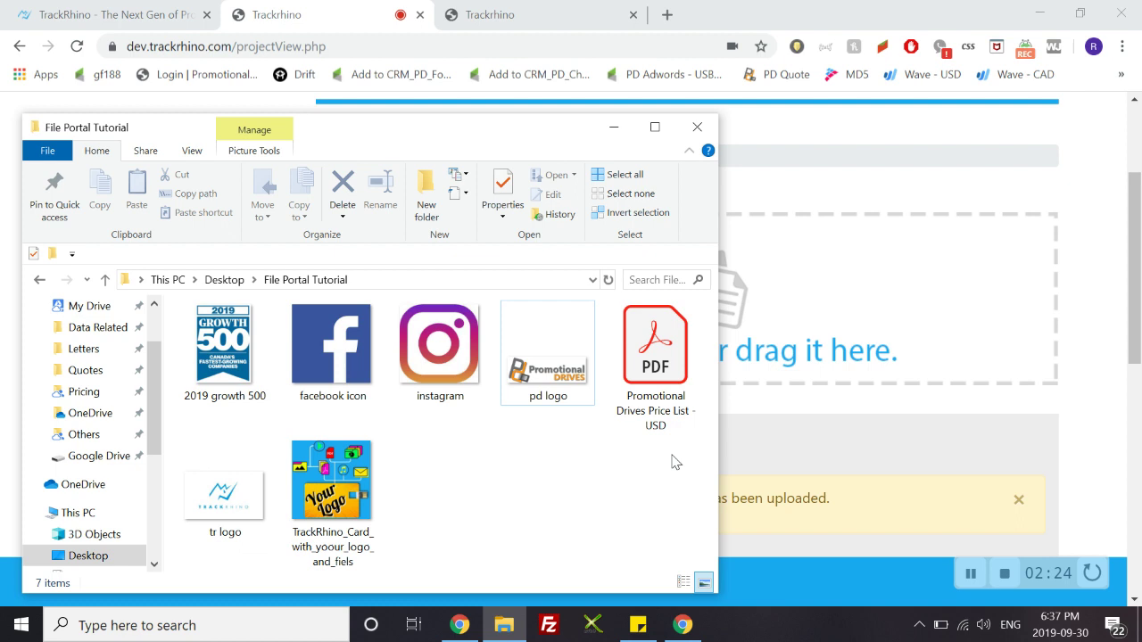
drag(664, 467, 230, 306)
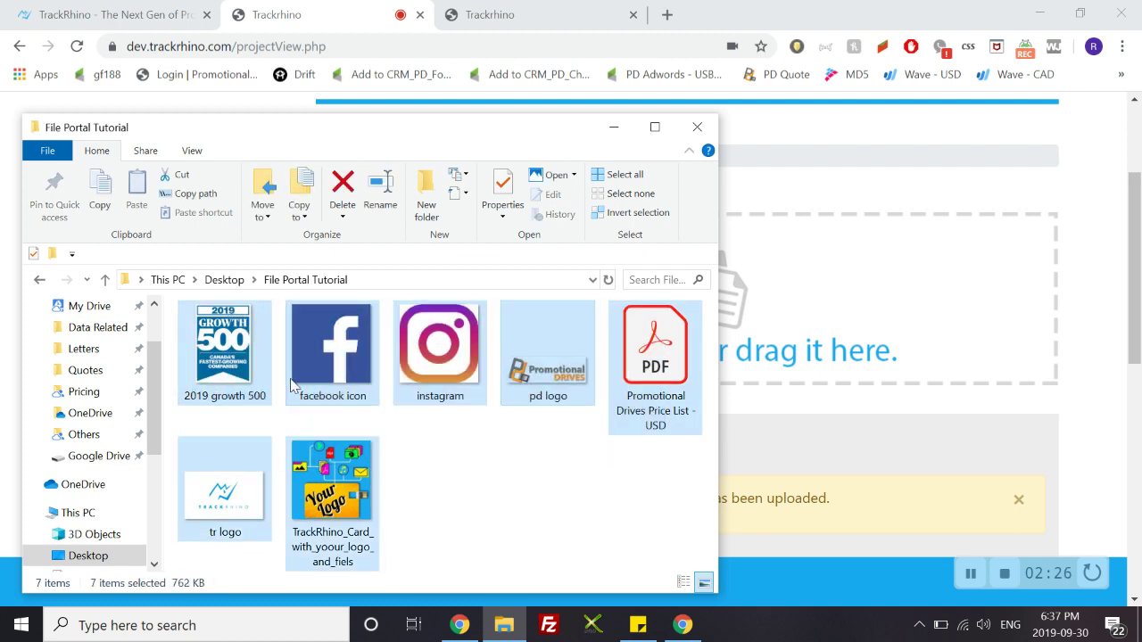
click(230, 359)
key(shift+Right)
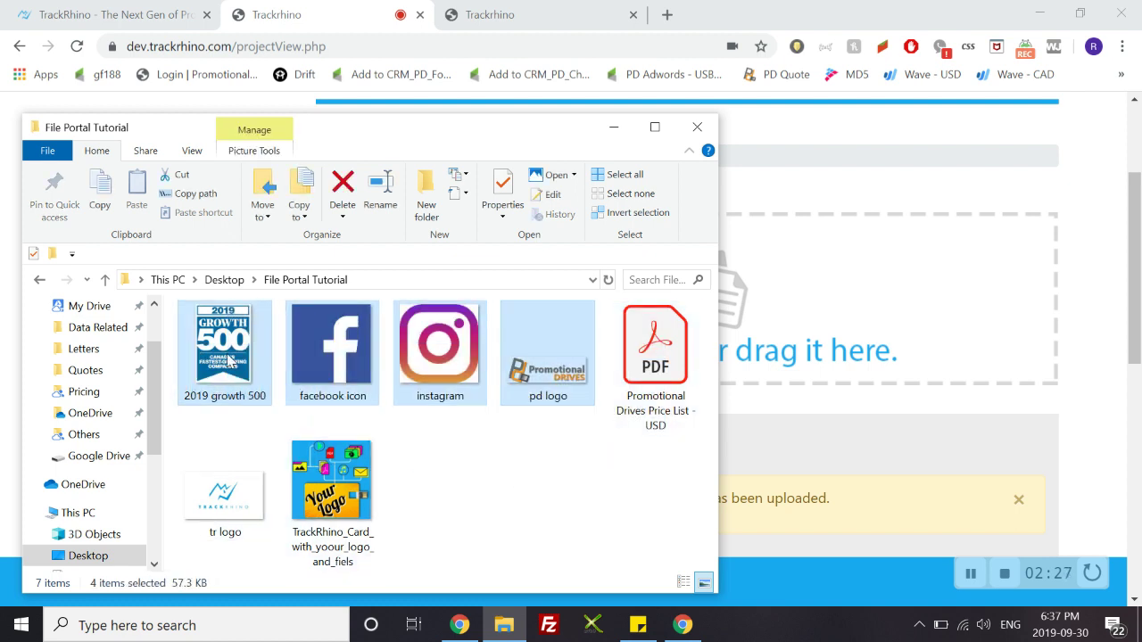
key(shift+Right)
drag(655, 357, 899, 332)
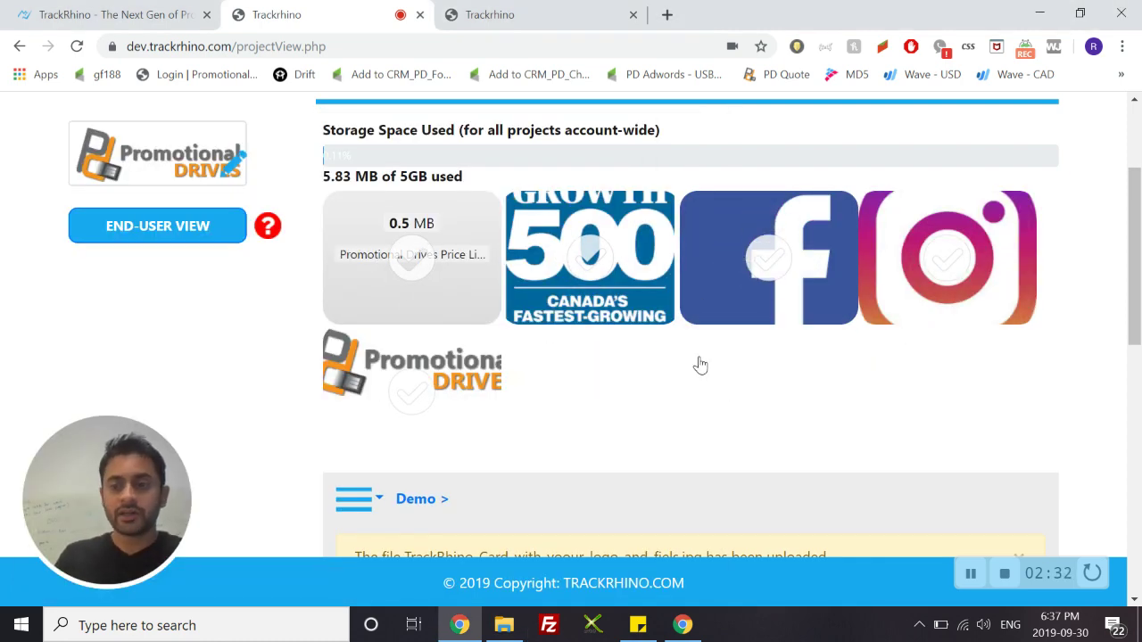
Reload the project page and review the uploaded files and their view and delete options
scroll(700, 364, down, 2)
scroll(683, 329, up, 2)
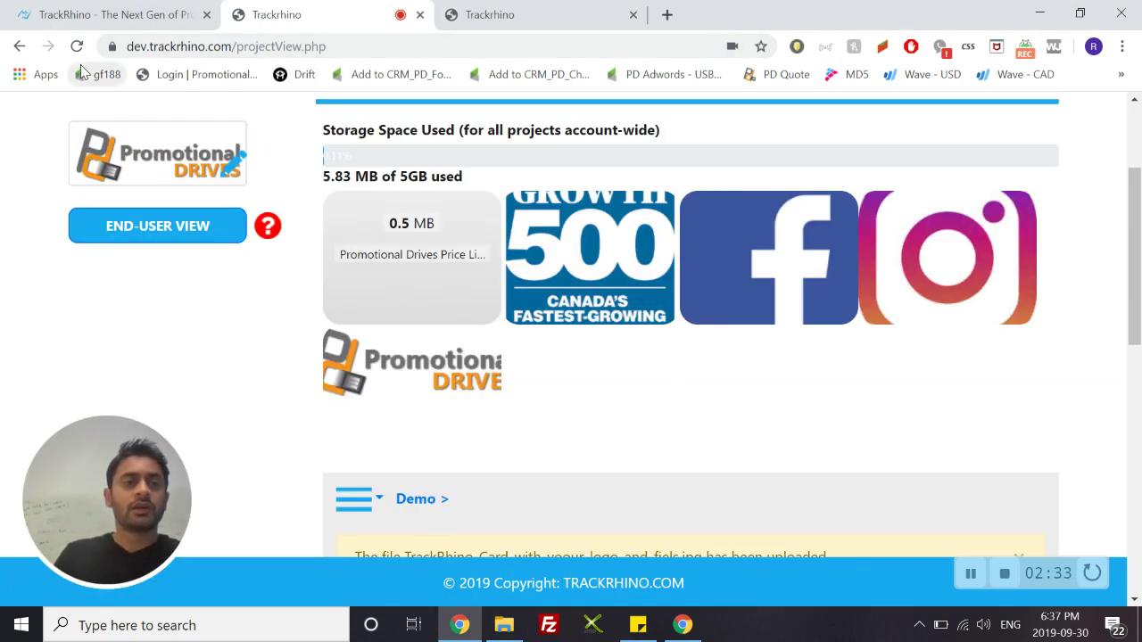
click(77, 46)
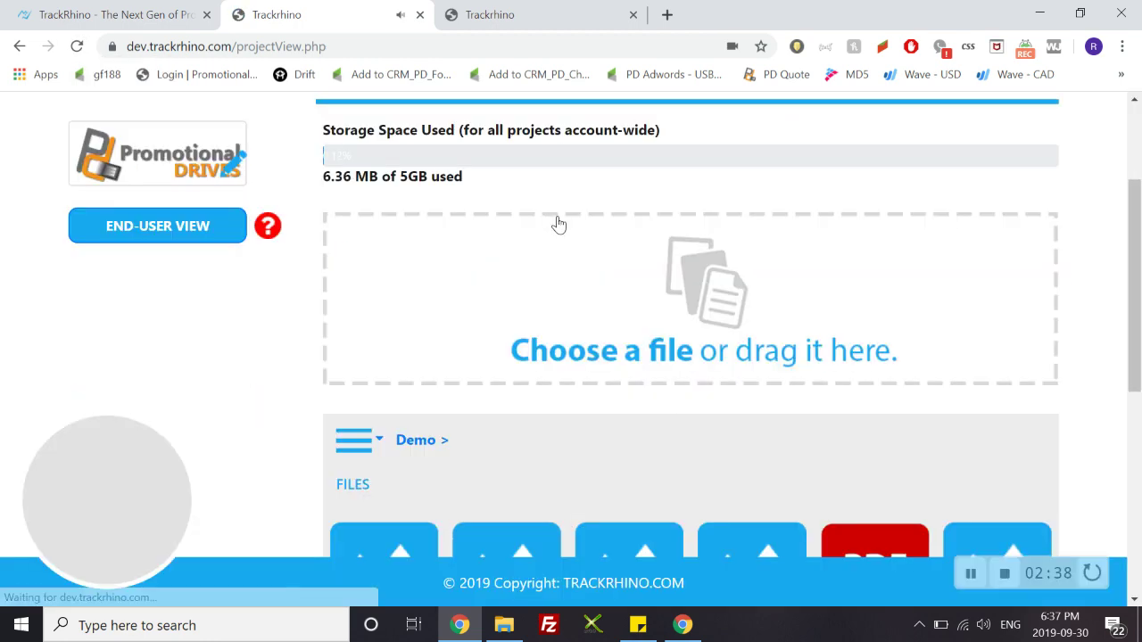
scroll(536, 304, down, 3)
mouse_move(1043, 322)
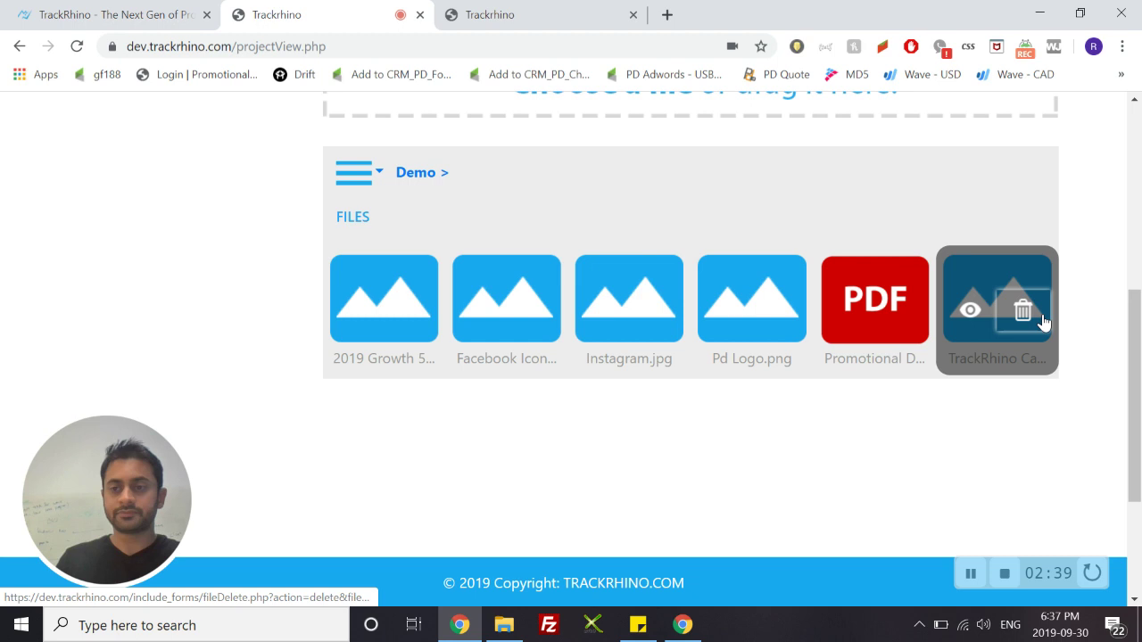
mouse_move(369, 337)
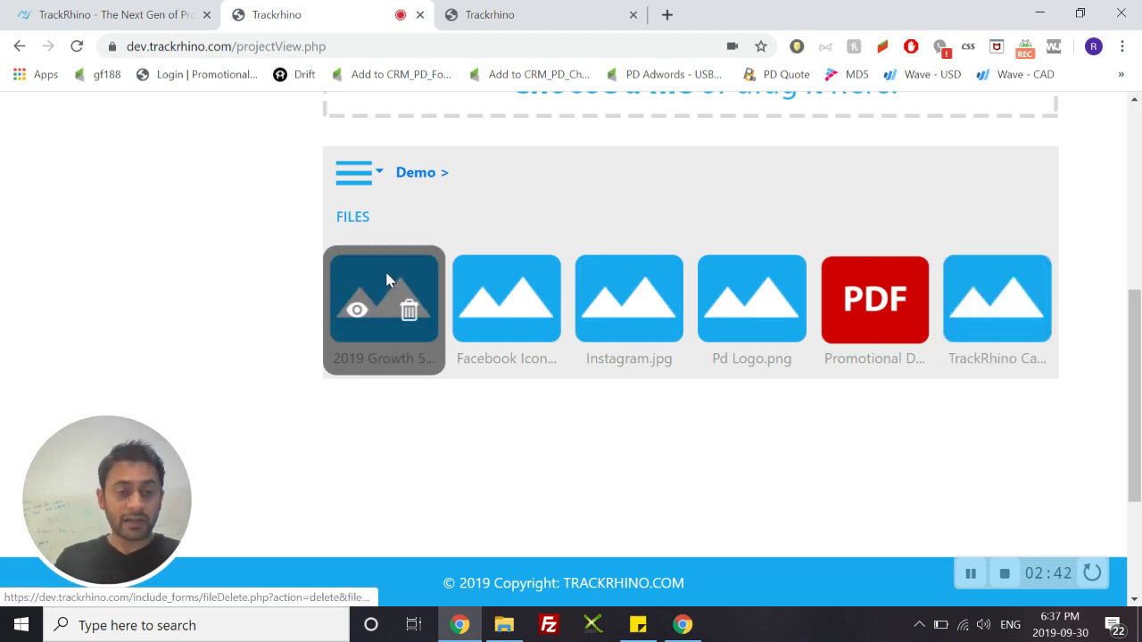
Preview 2019 Growth 500.png from the project's files and close the preview
scroll(322, 240, up, 3)
scroll(357, 339, down, 2)
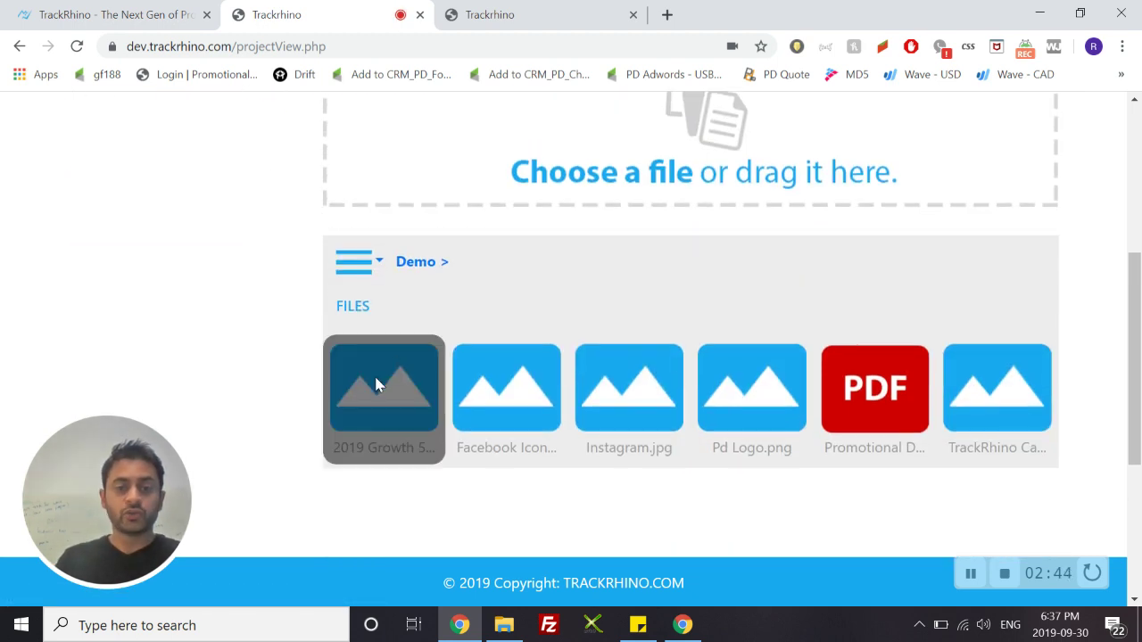
mouse_move(377, 392)
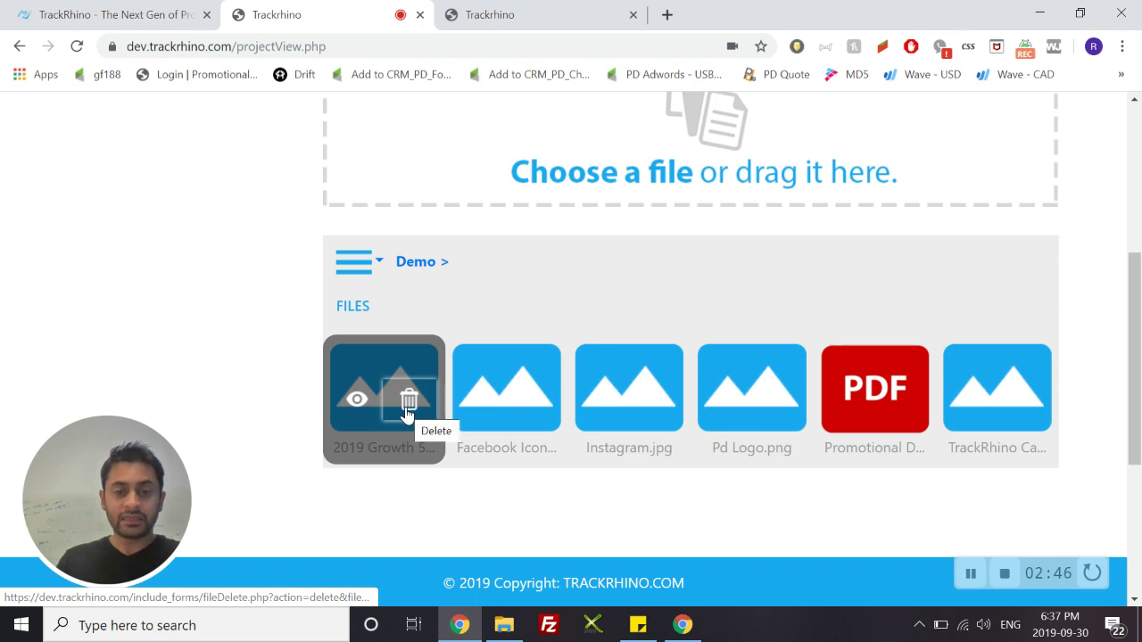
click(356, 399)
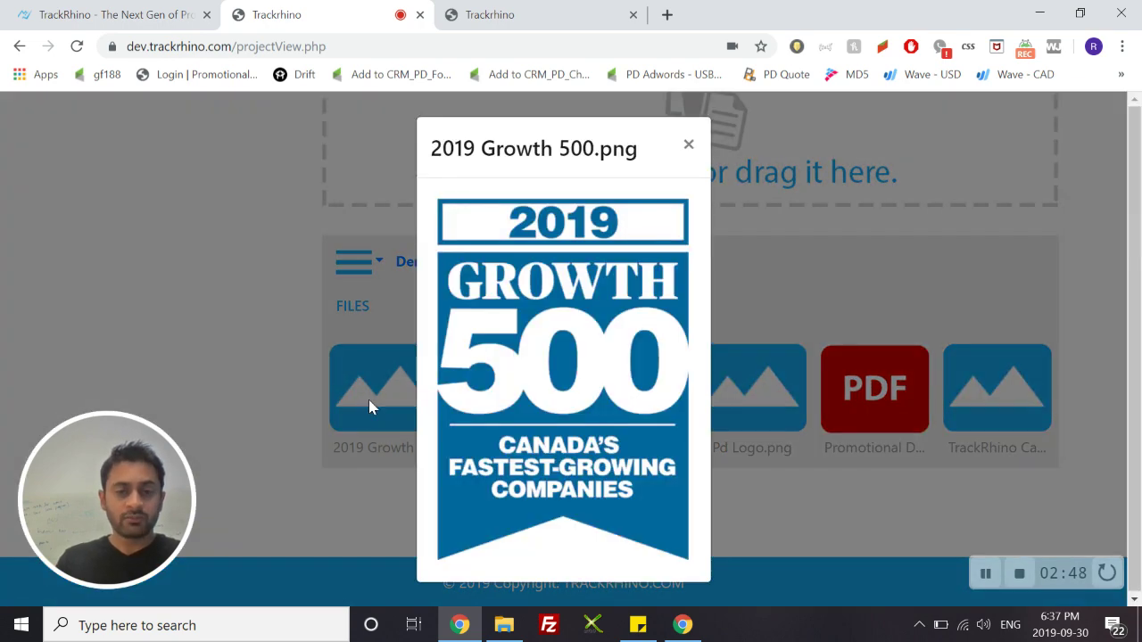
click(689, 145)
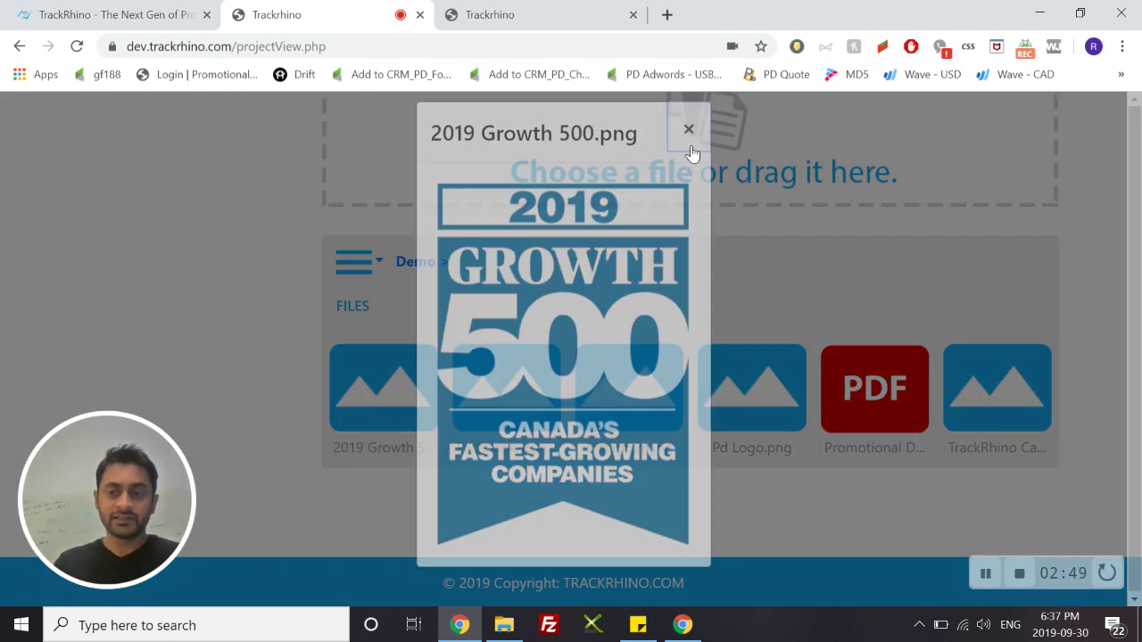
Open the end-user view to check the files customers see, and go back to the project page
scroll(456, 253, up, 4)
scroll(448, 238, down, 1)
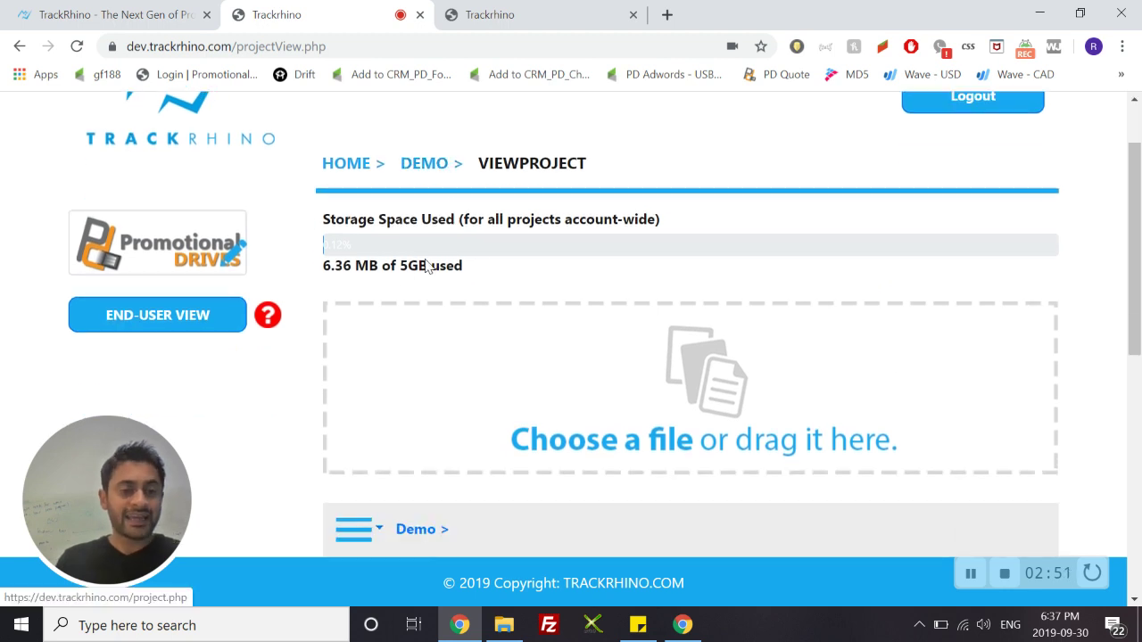
click(176, 323)
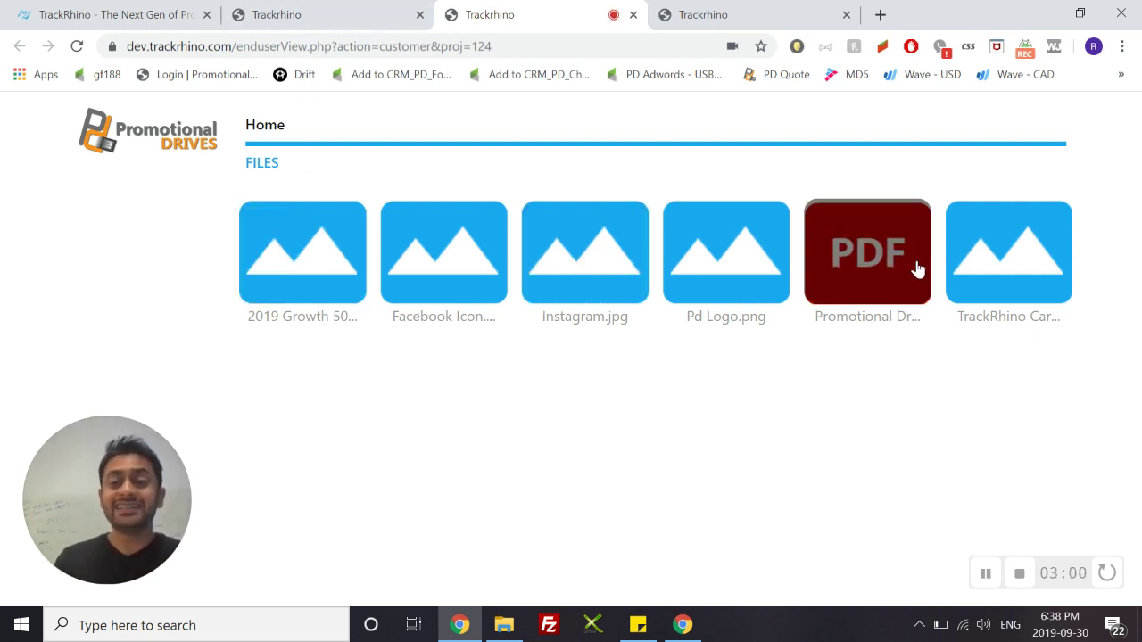
key(ctrl+shift+Tab)
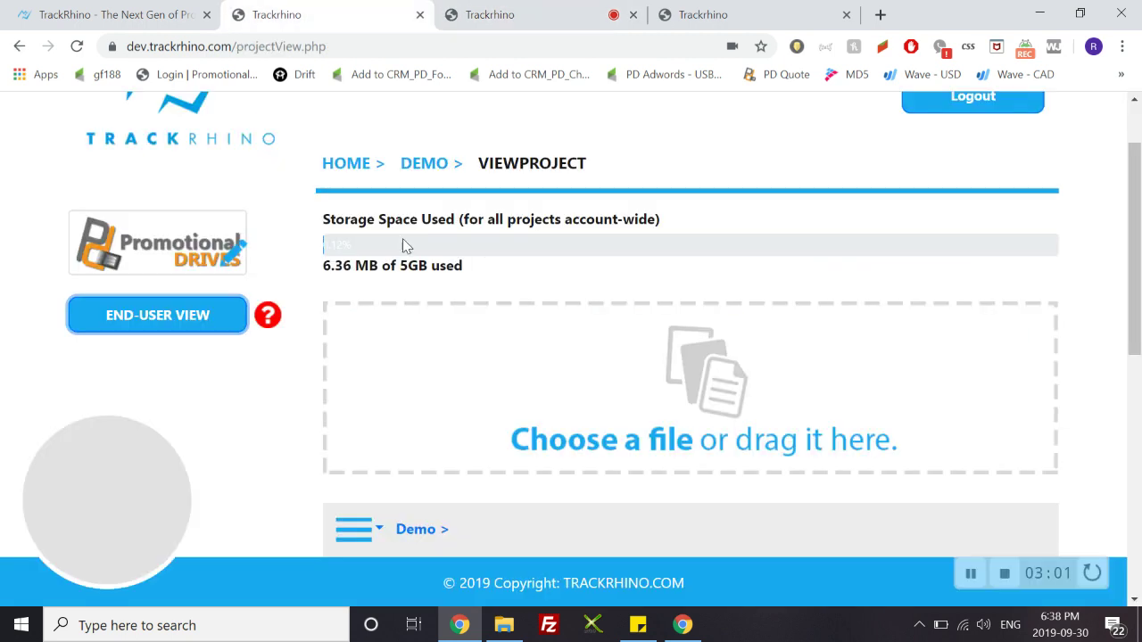
Delete the Promotional Drives Price List - USD PDF from the Demo project's files
scroll(502, 198, down, 4)
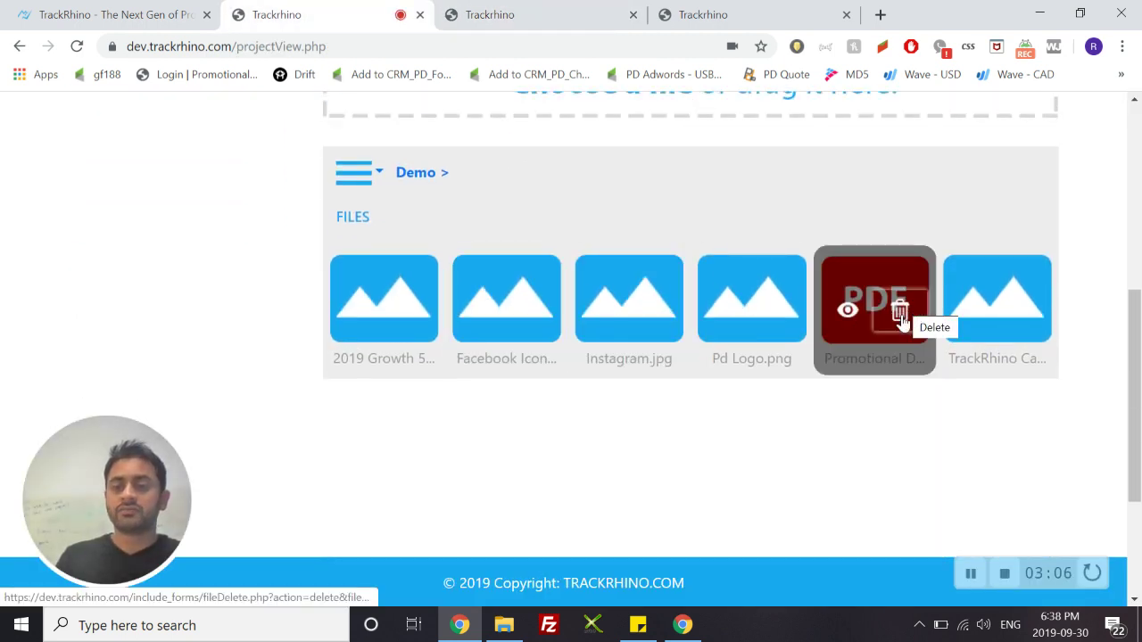
click(900, 311)
click(671, 171)
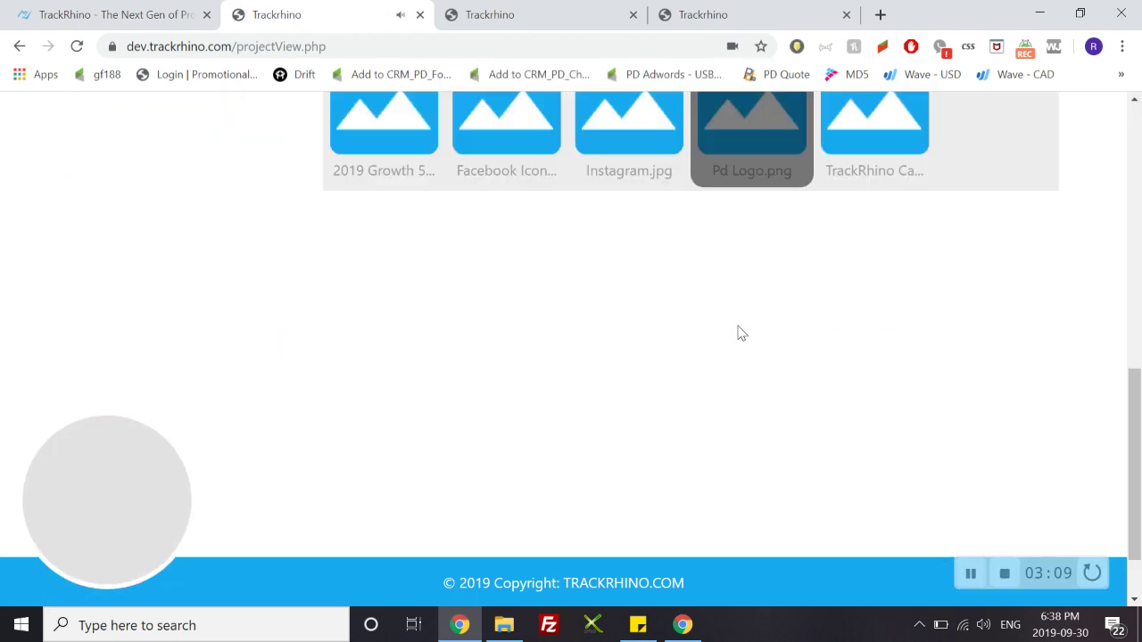
Open the end-user view to check the file list after the deletion, and go back to the project page
scroll(428, 255, up, 4)
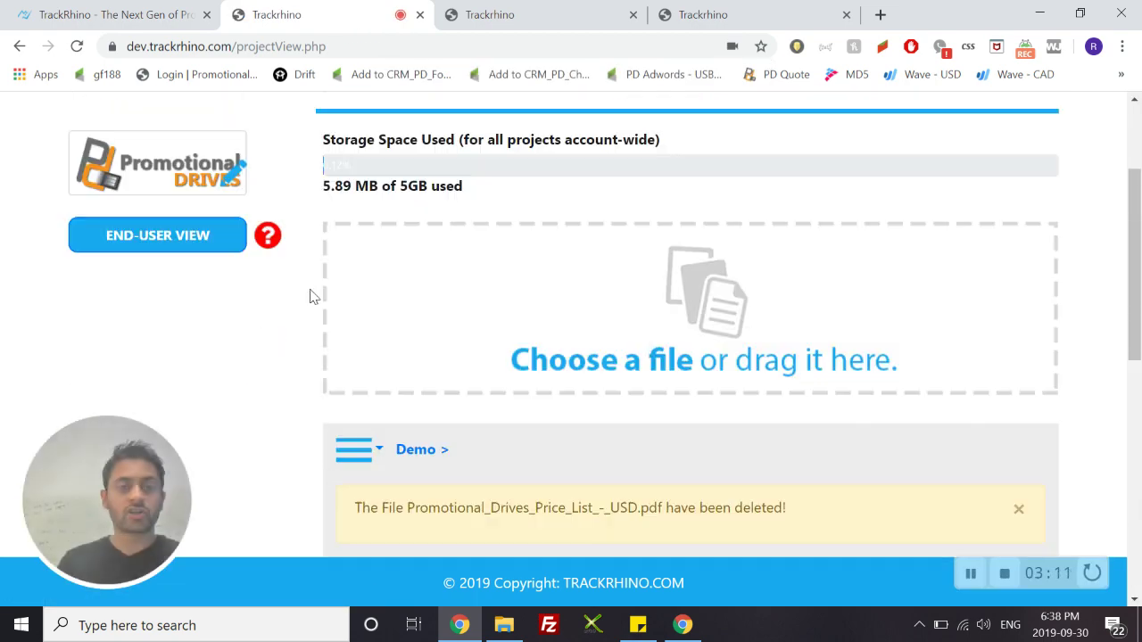
click(133, 235)
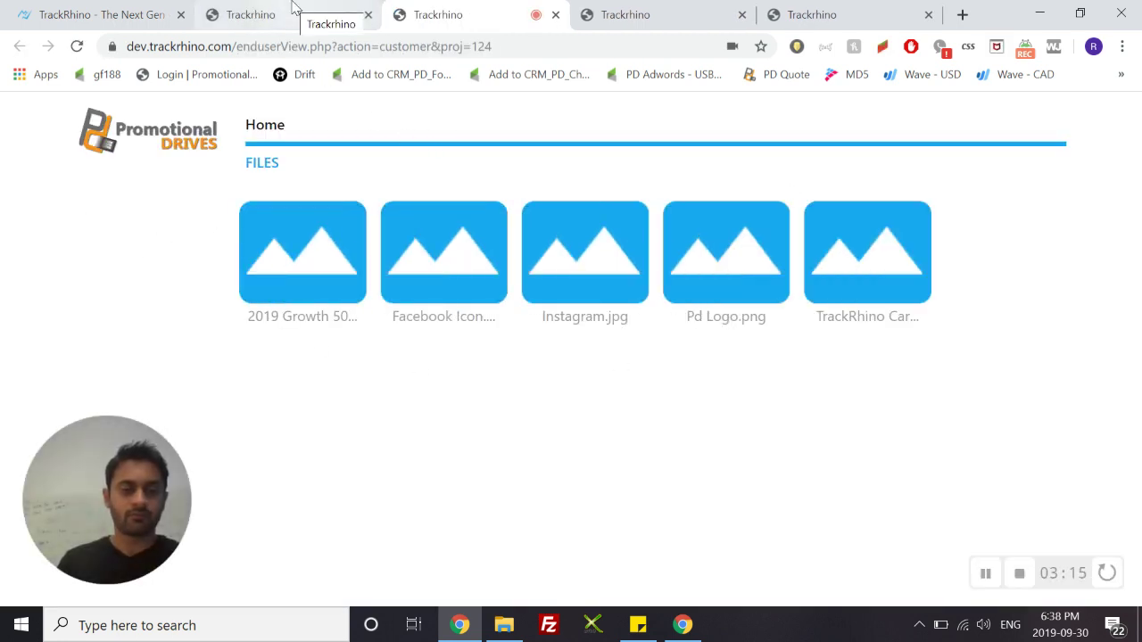
click(267, 15)
Create a folder named Tutorial in the Demo project
scroll(562, 287, down, 2)
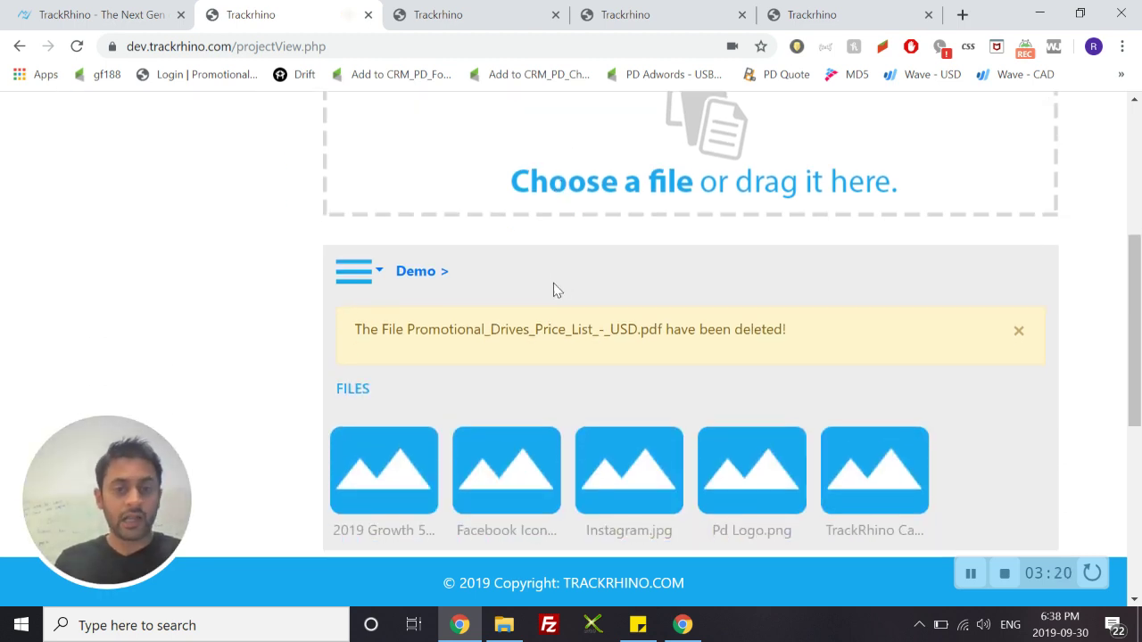
click(378, 273)
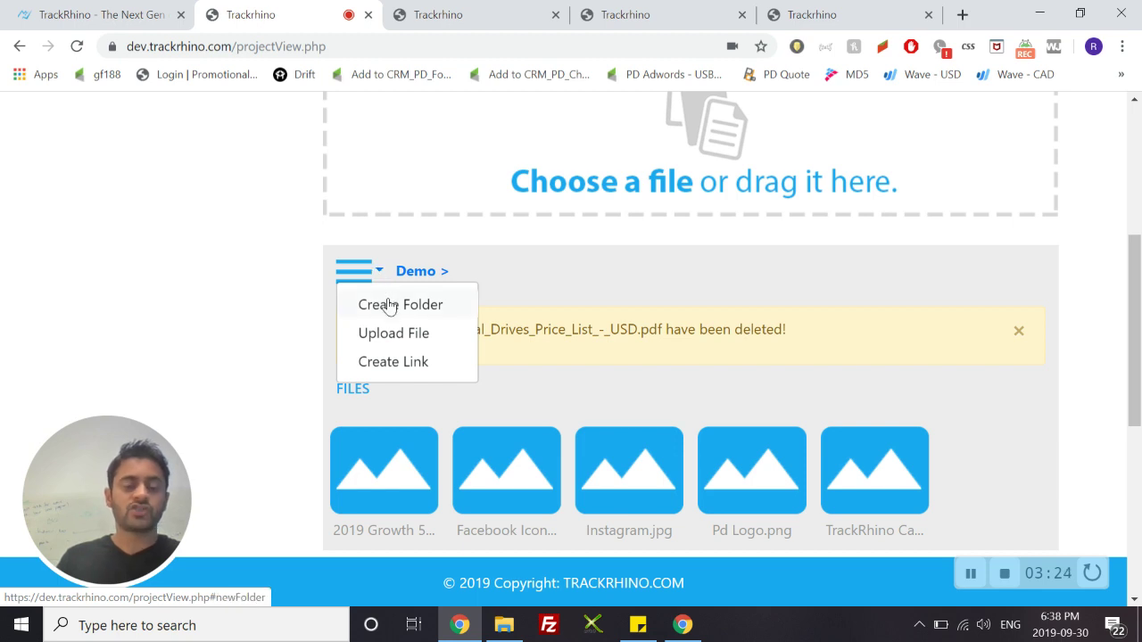
click(389, 306)
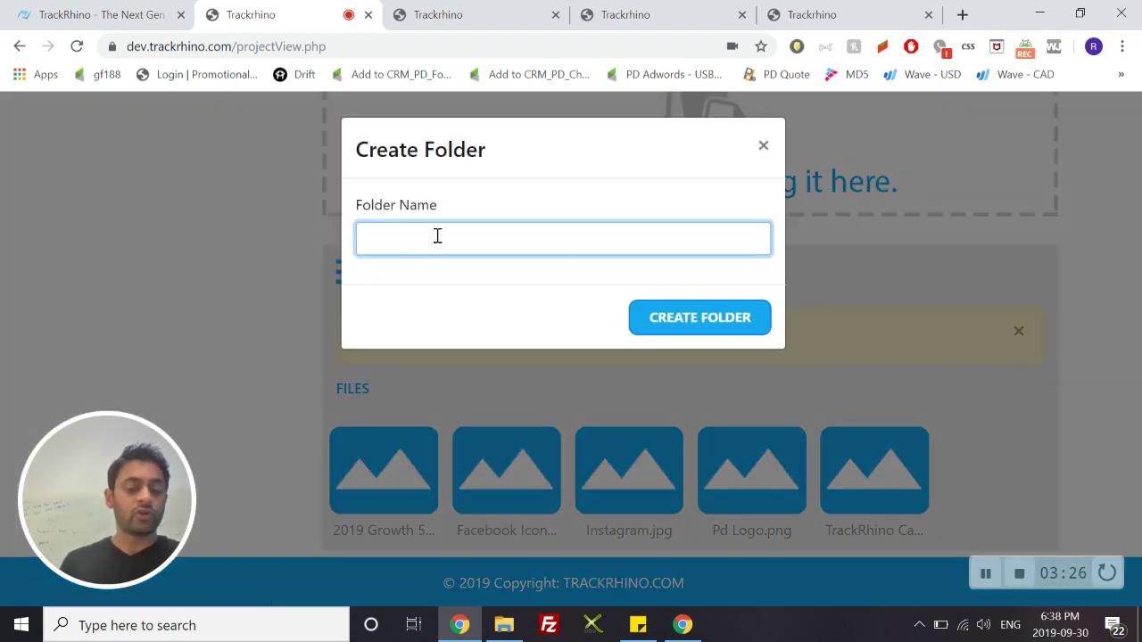
key(Return)
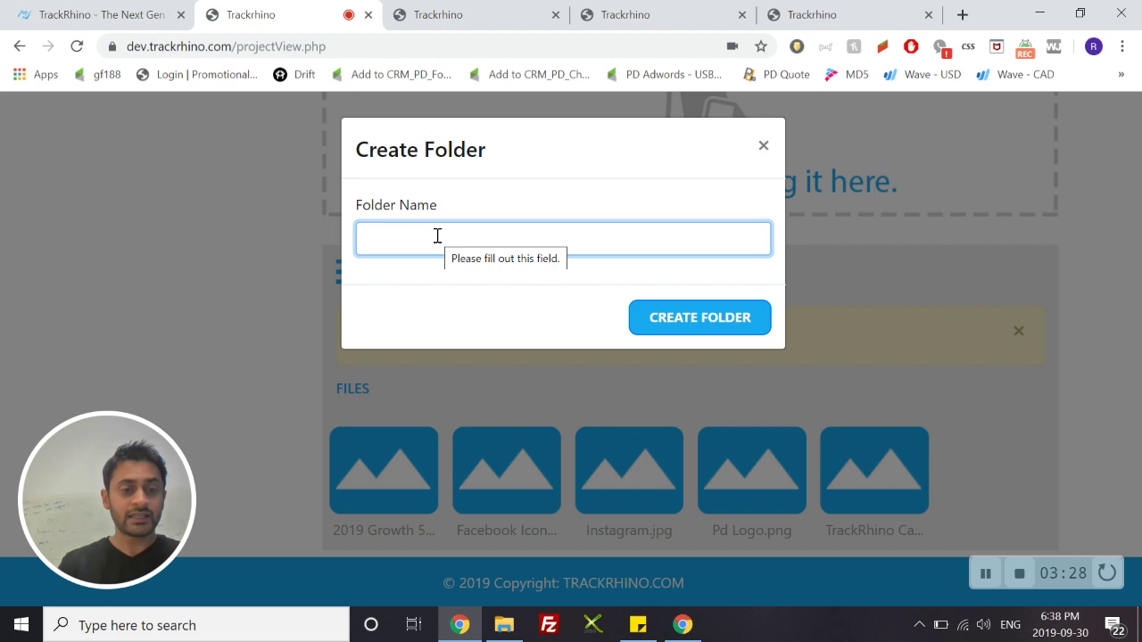
text(Tutorial)
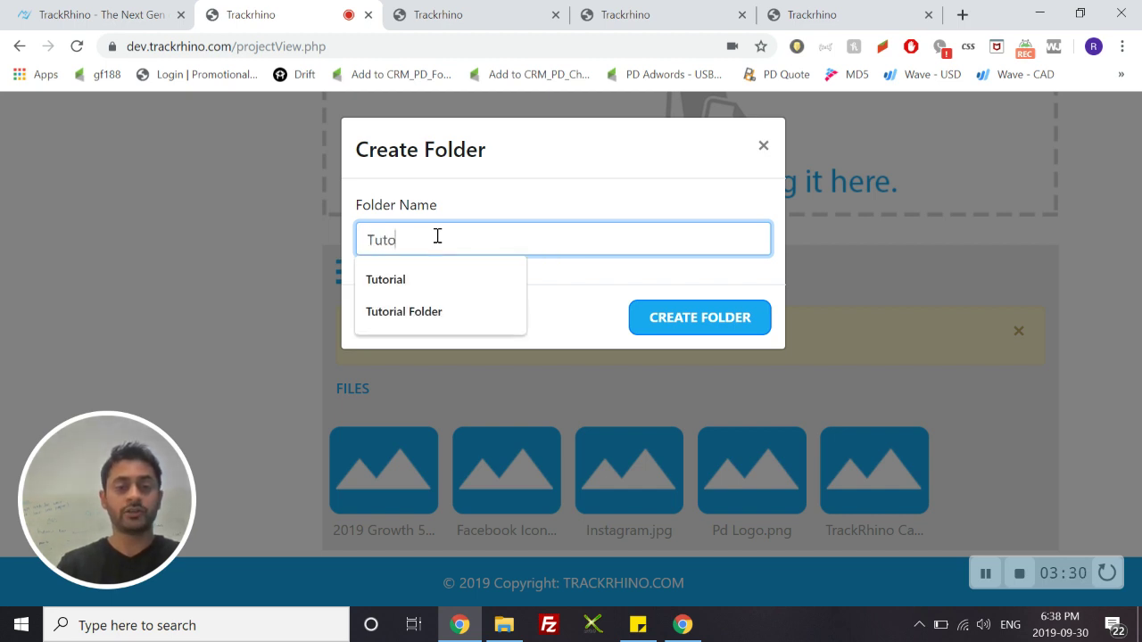
click(639, 319)
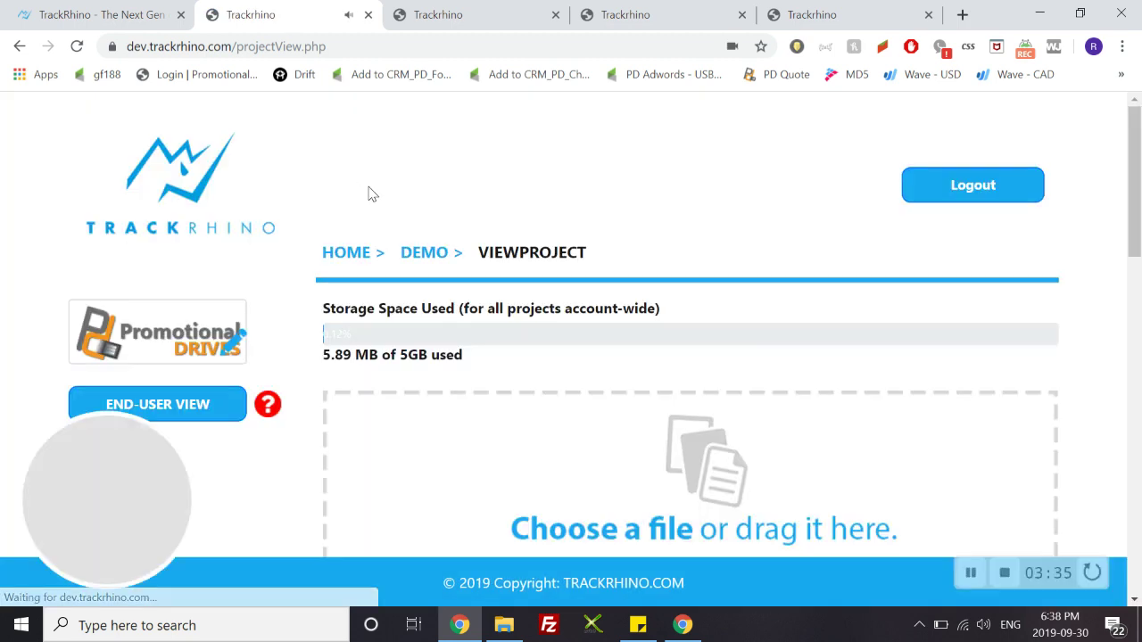
Open the Tutorial folder from the project's folder list
scroll(476, 202, down, 5)
scroll(464, 203, down, 2)
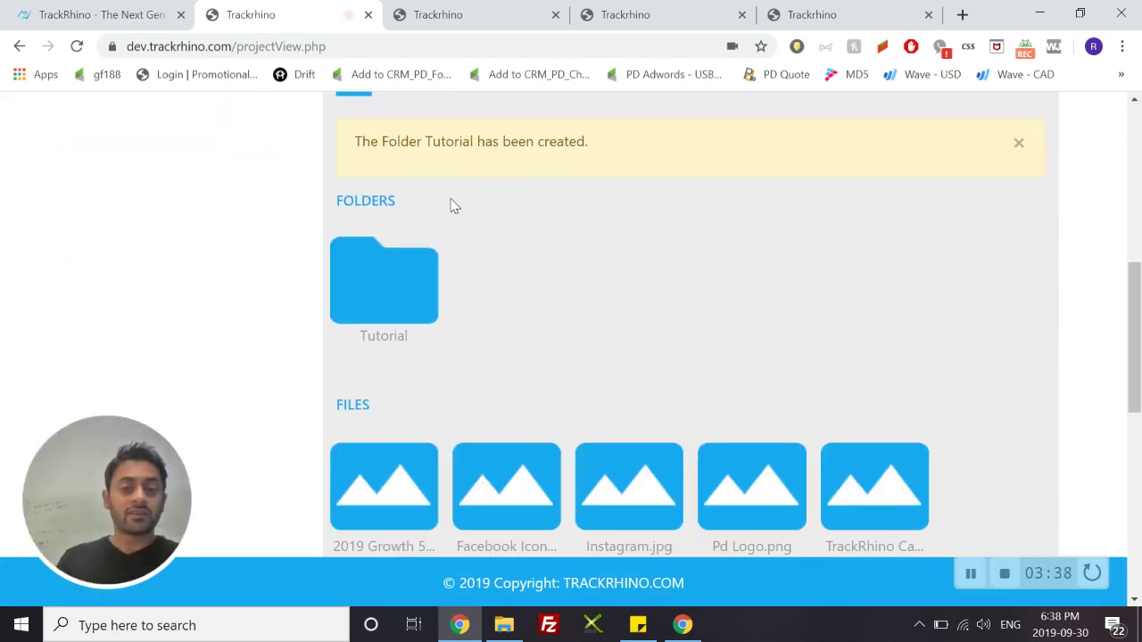
mouse_move(356, 304)
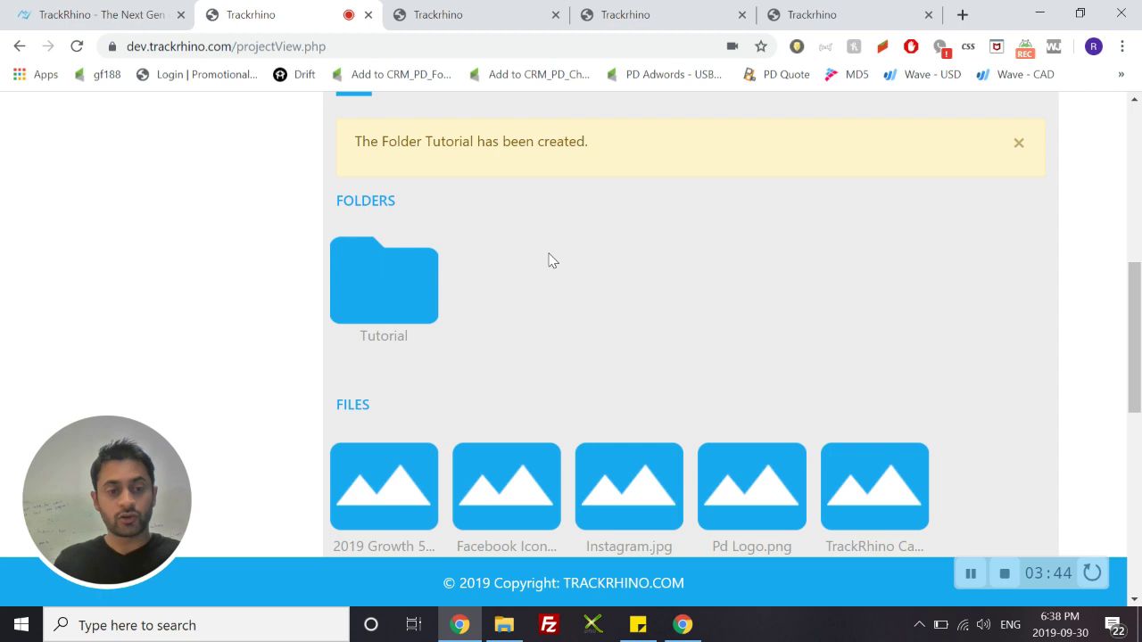
click(356, 303)
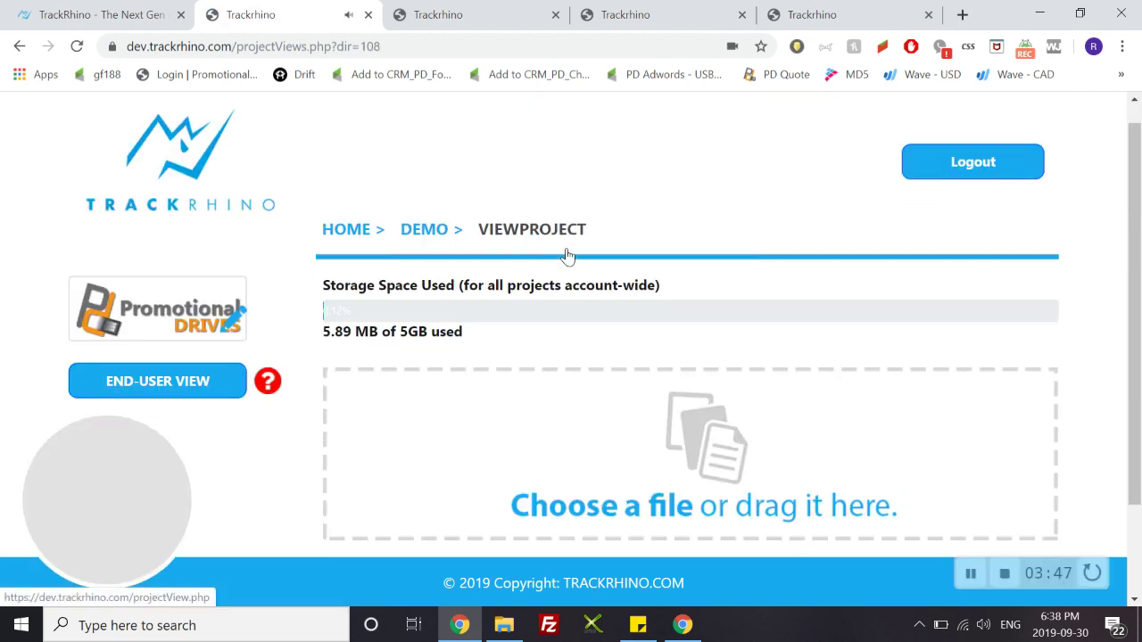
From File Explorer, add 2019 growth 500, facebook icon and instagram to the Tutorial folder's upload area
scroll(625, 339, down, 2)
click(504, 625)
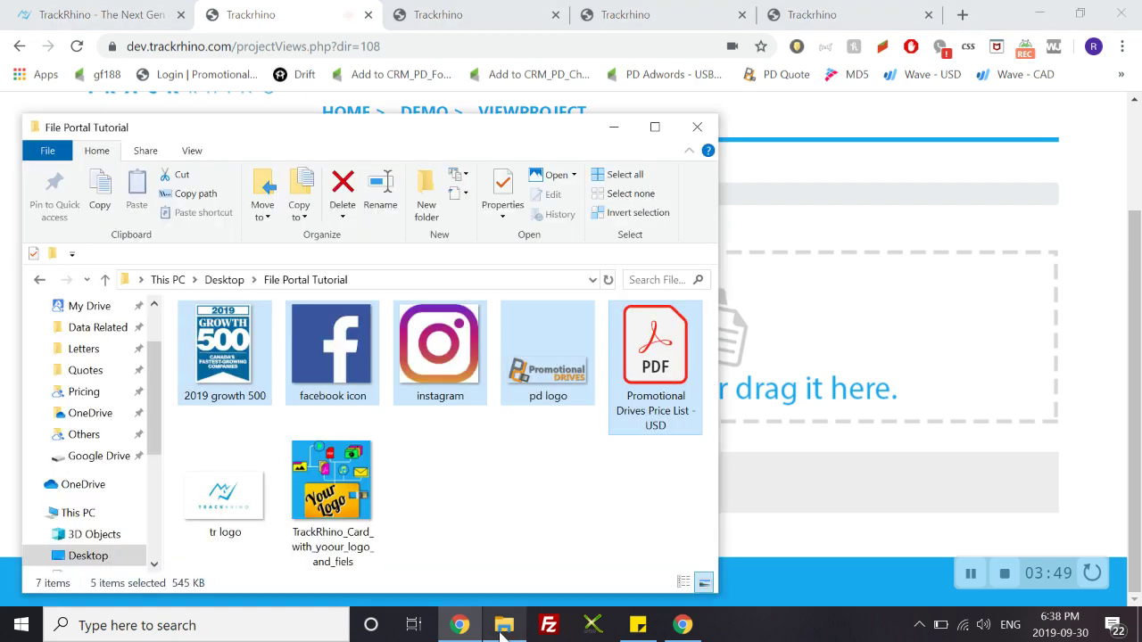
click(267, 410)
click(192, 355)
ctrl+click(332, 348)
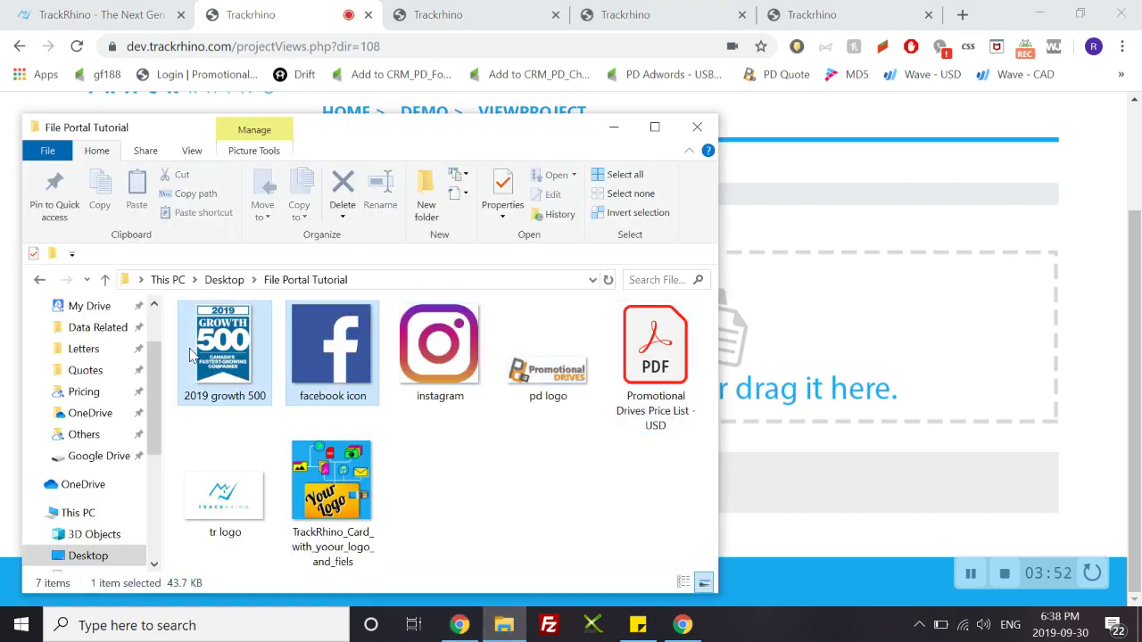
ctrl+click(439, 348)
drag(332, 348, 903, 385)
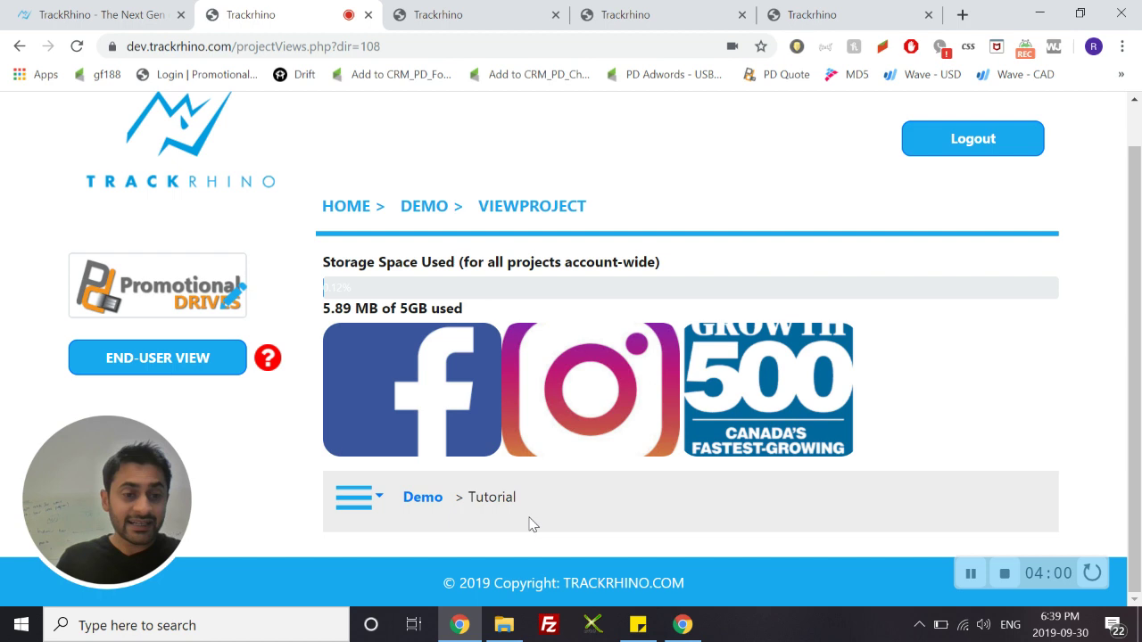
Return to the project's main page, check the Tutorial folder's files in the end-user view, and go back to the project page
click(528, 208)
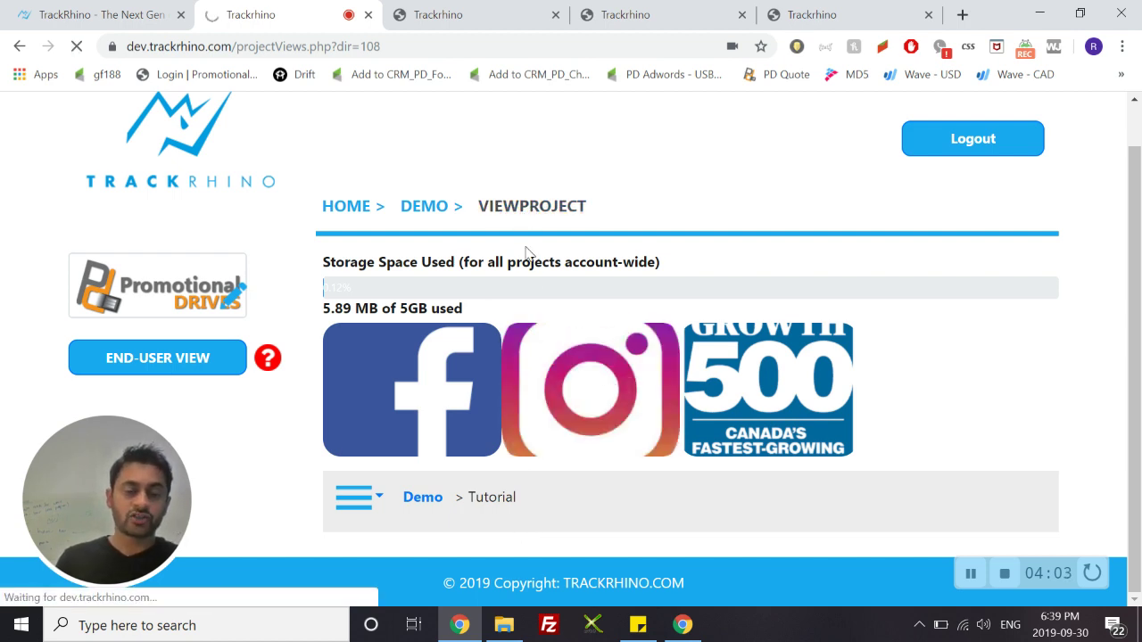
scroll(671, 187, down, 6)
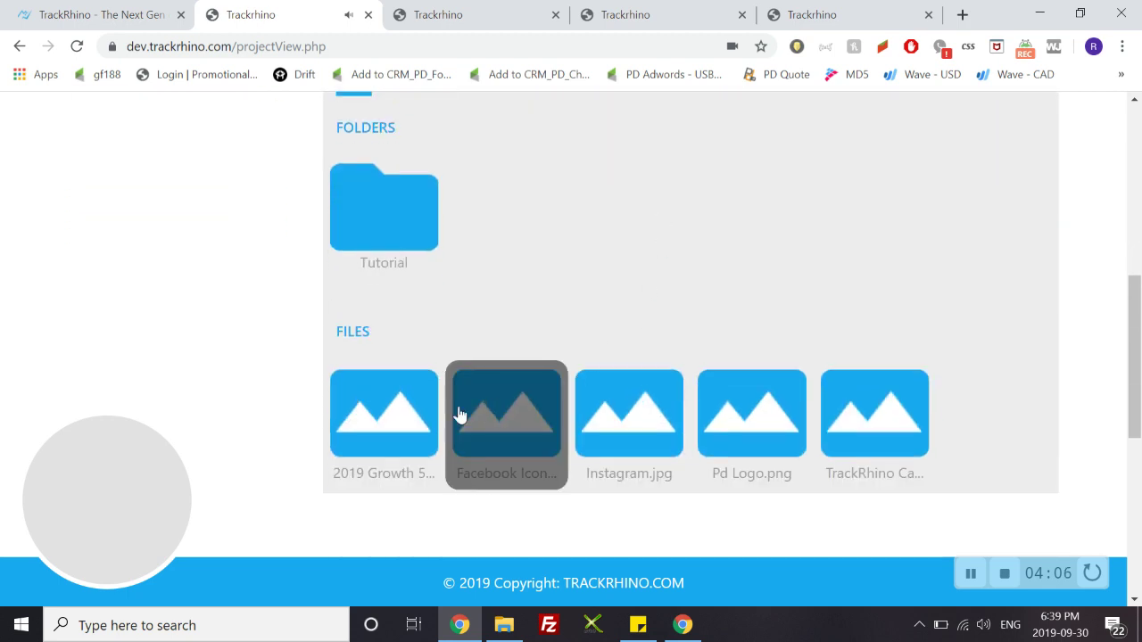
scroll(513, 232, up, 1)
scroll(516, 234, up, 4)
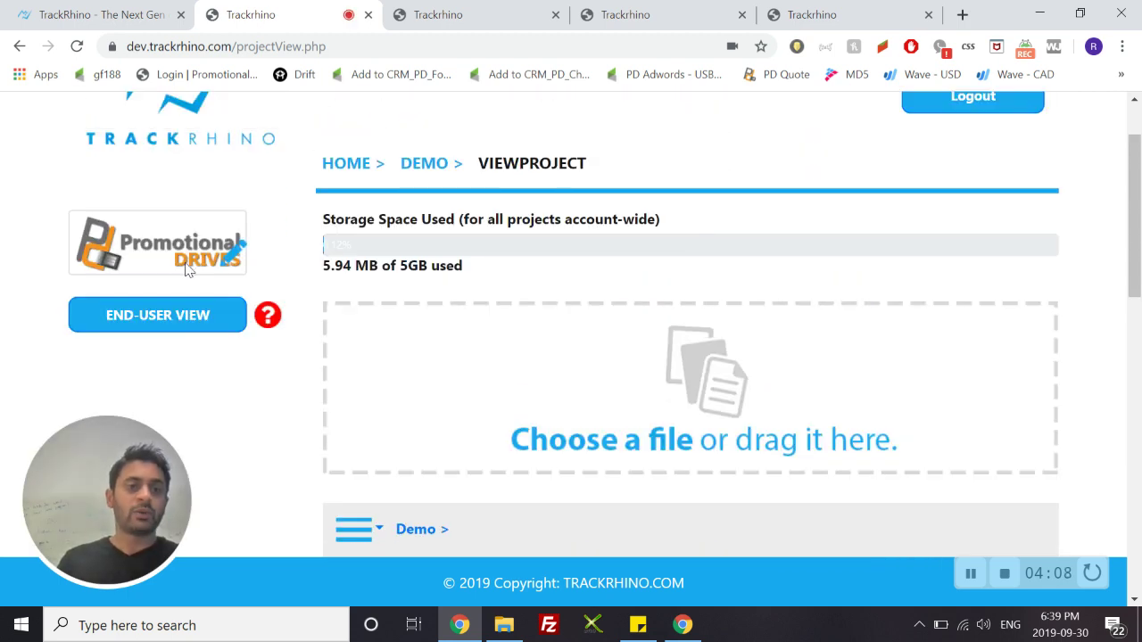
click(203, 312)
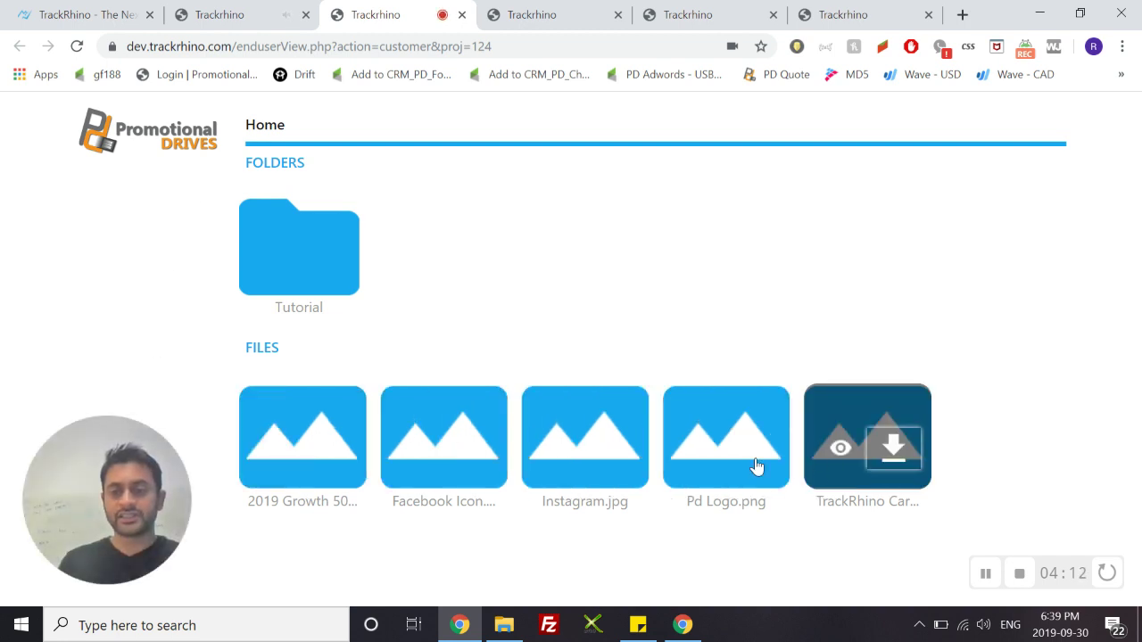
click(286, 256)
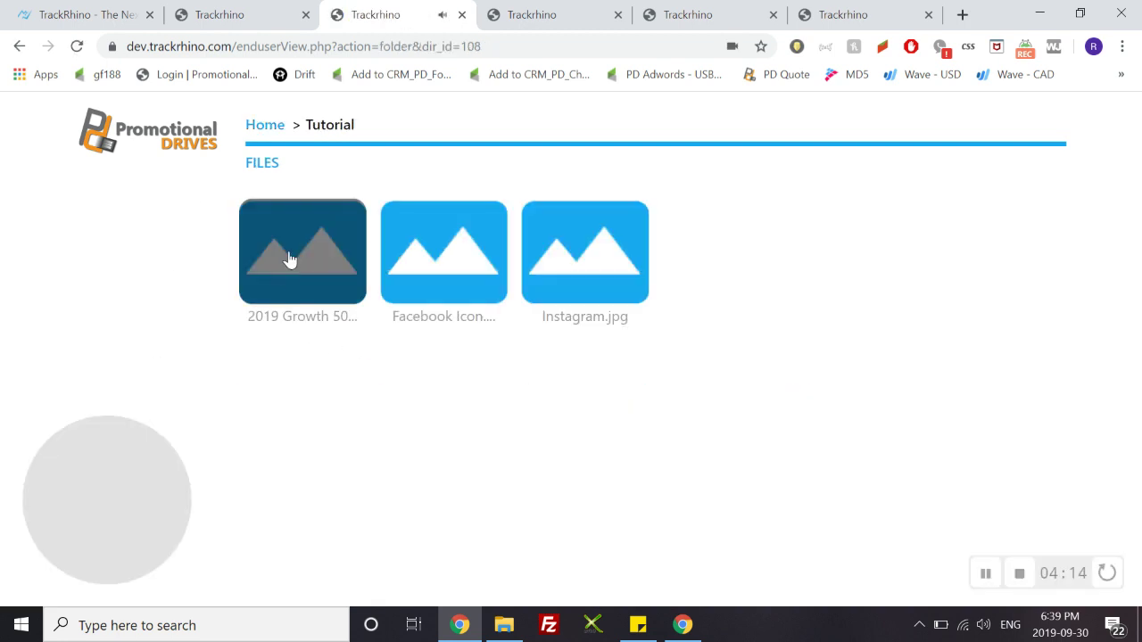
click(264, 16)
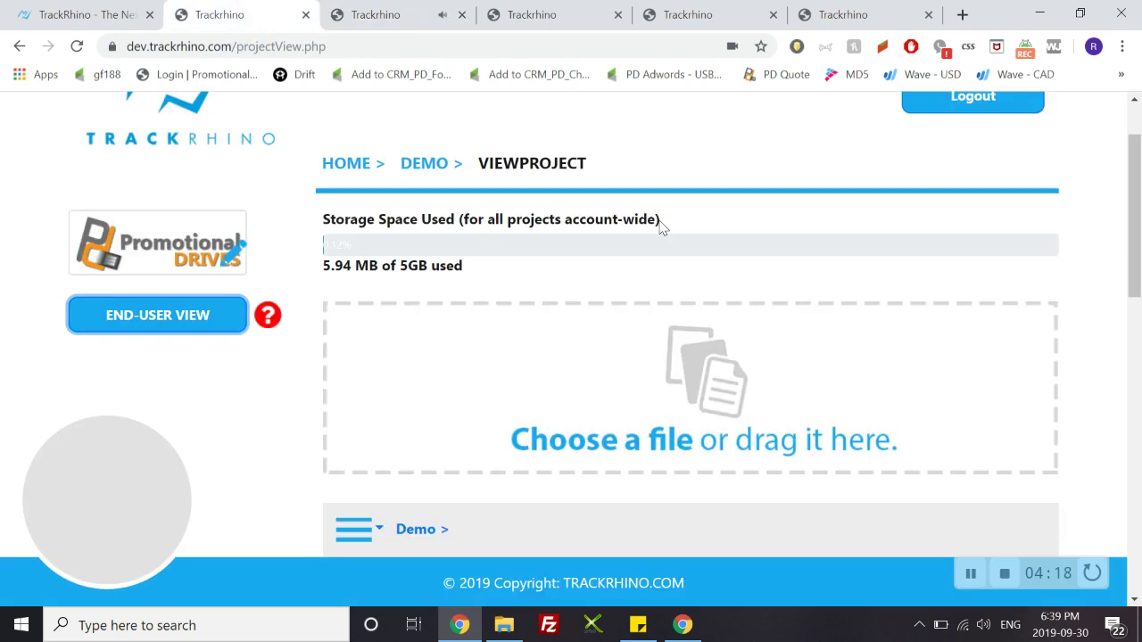
Start a new link in the Demo project and name it Website Link
scroll(655, 223, down, 2)
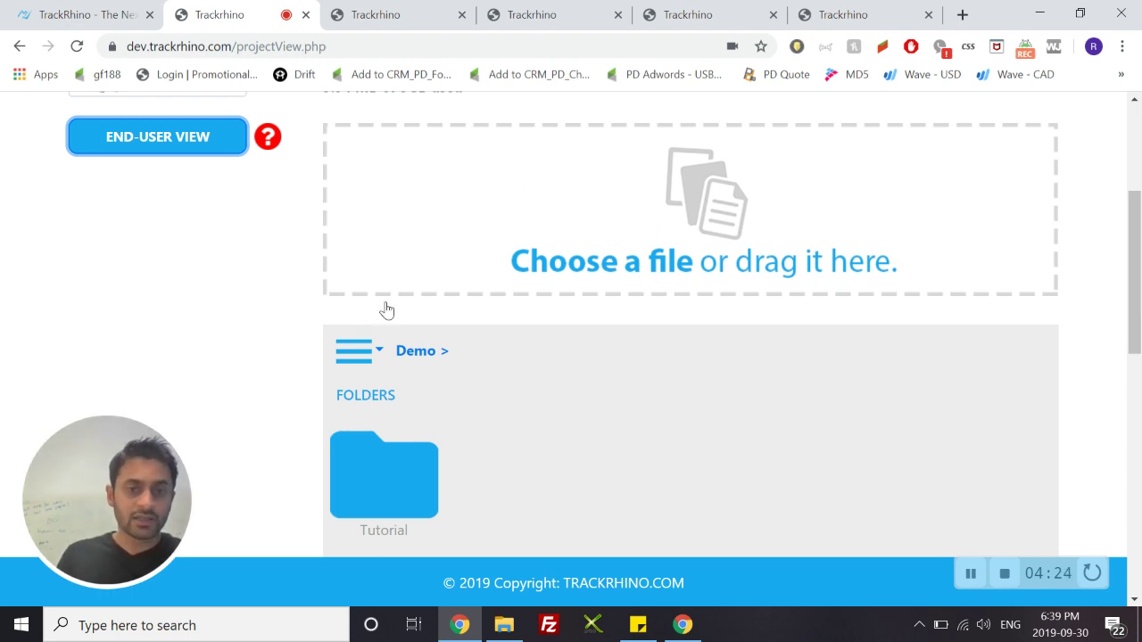
click(362, 359)
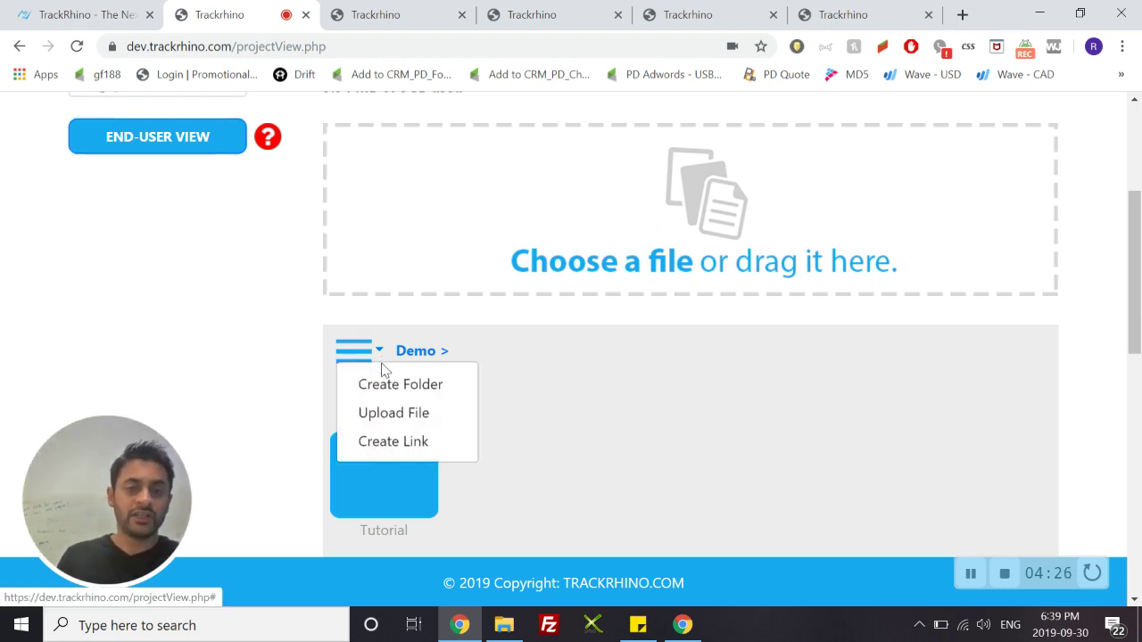
click(385, 443)
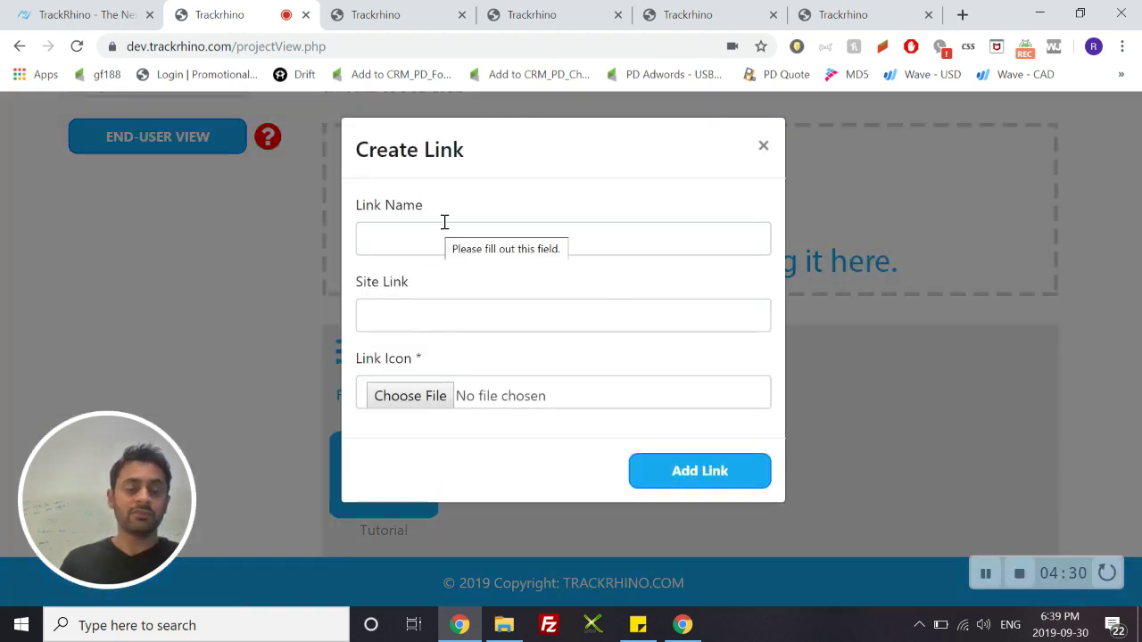
drag(425, 208, 356, 209)
drag(416, 286, 360, 287)
drag(437, 361, 349, 358)
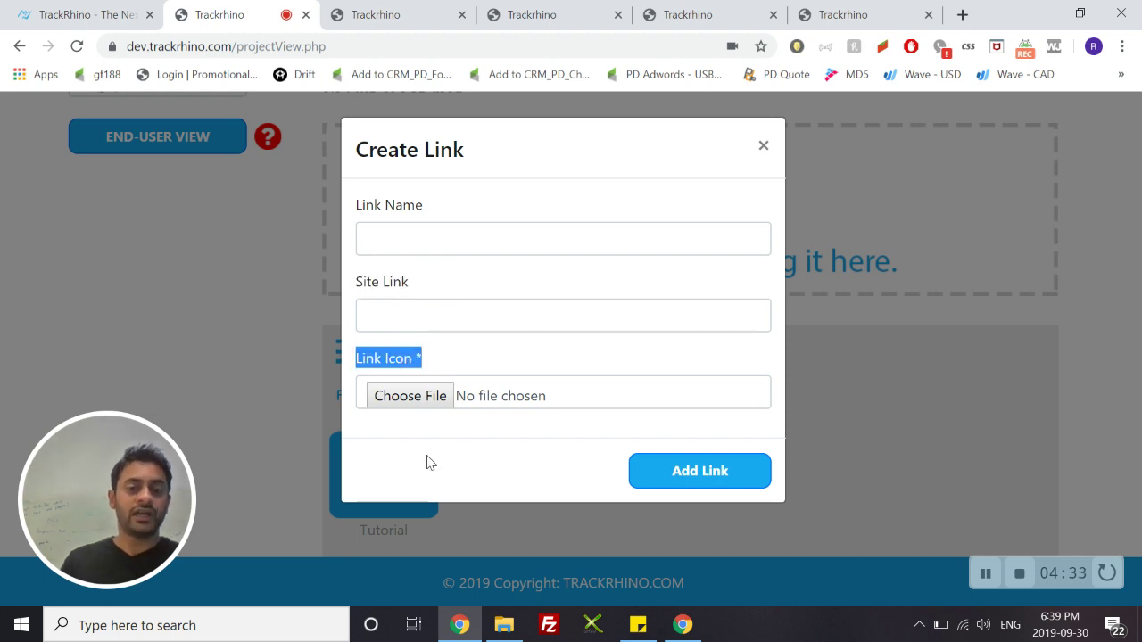
click(485, 234)
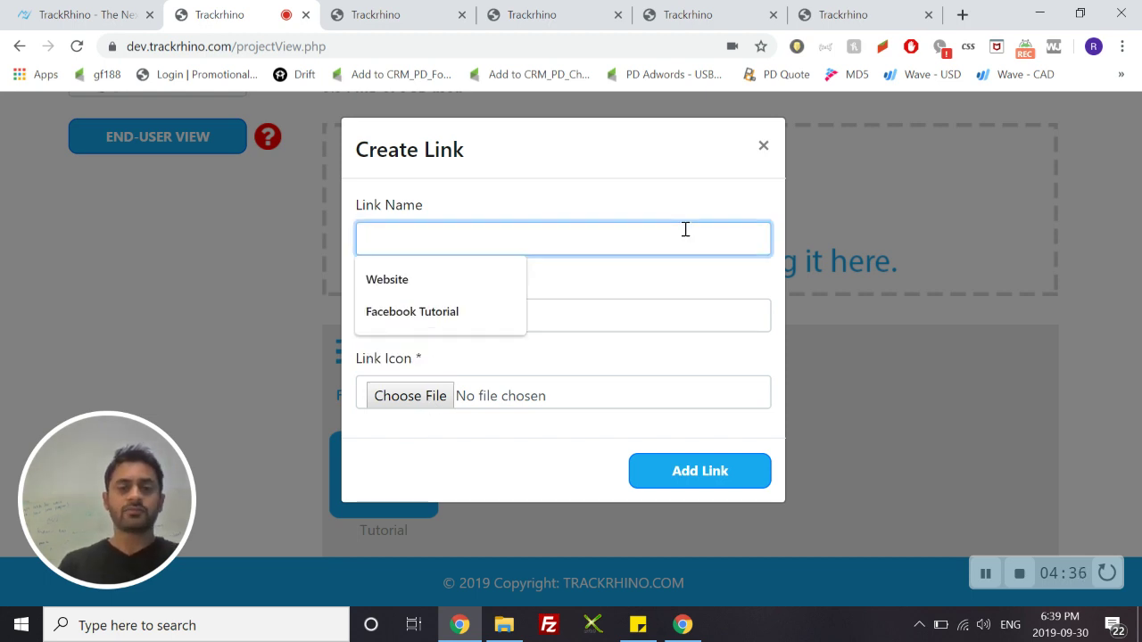
text(Web)
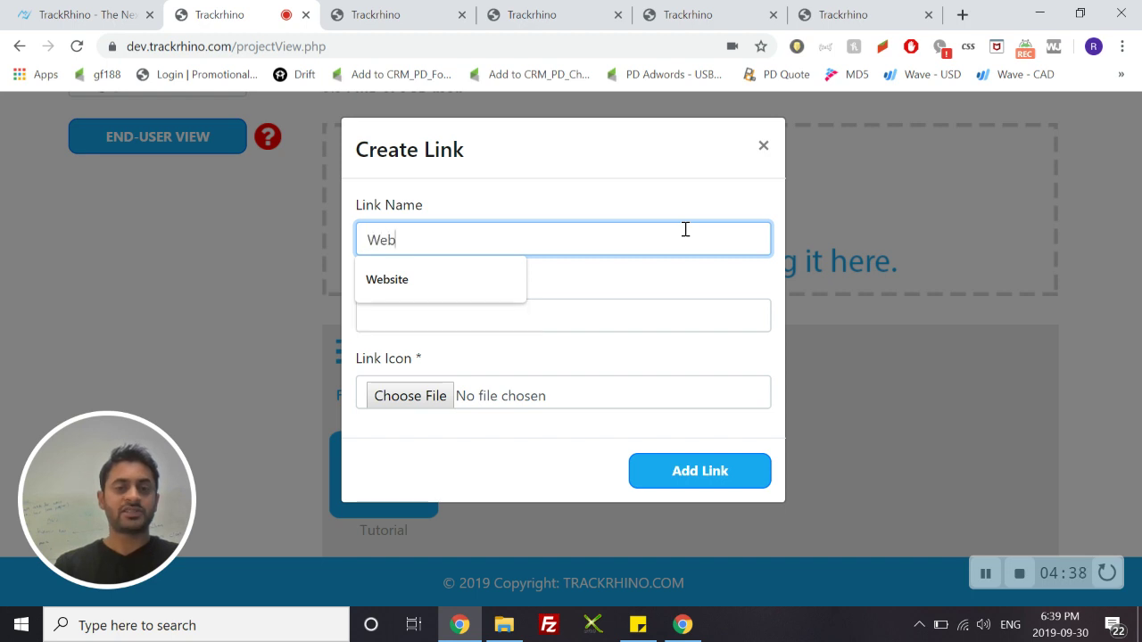
text(site Link)
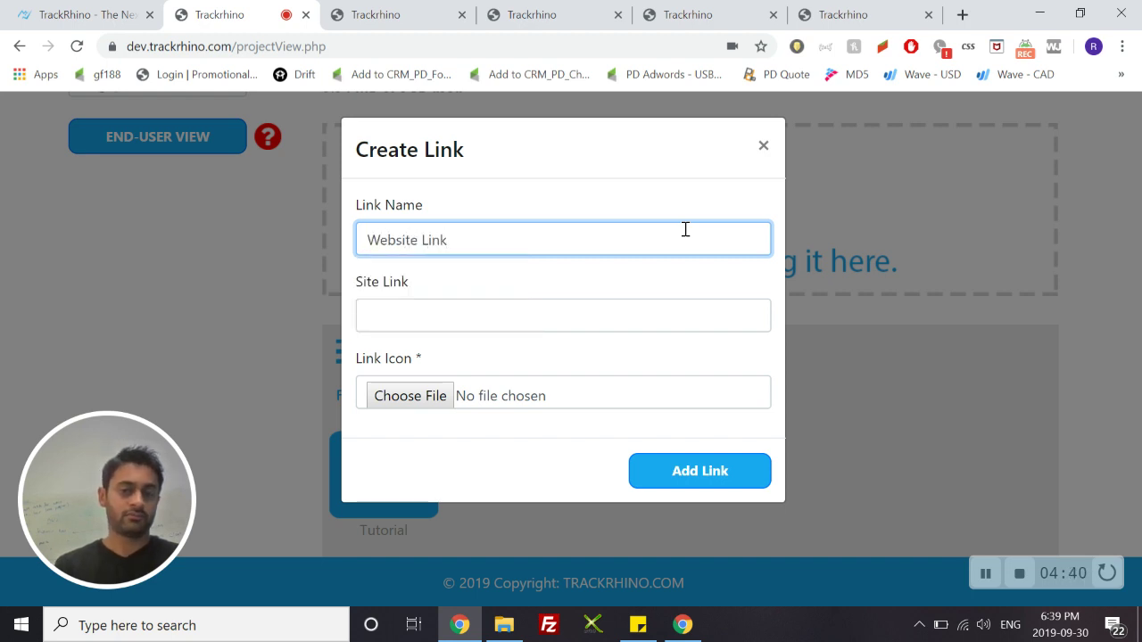
key(Tab)
text(https)
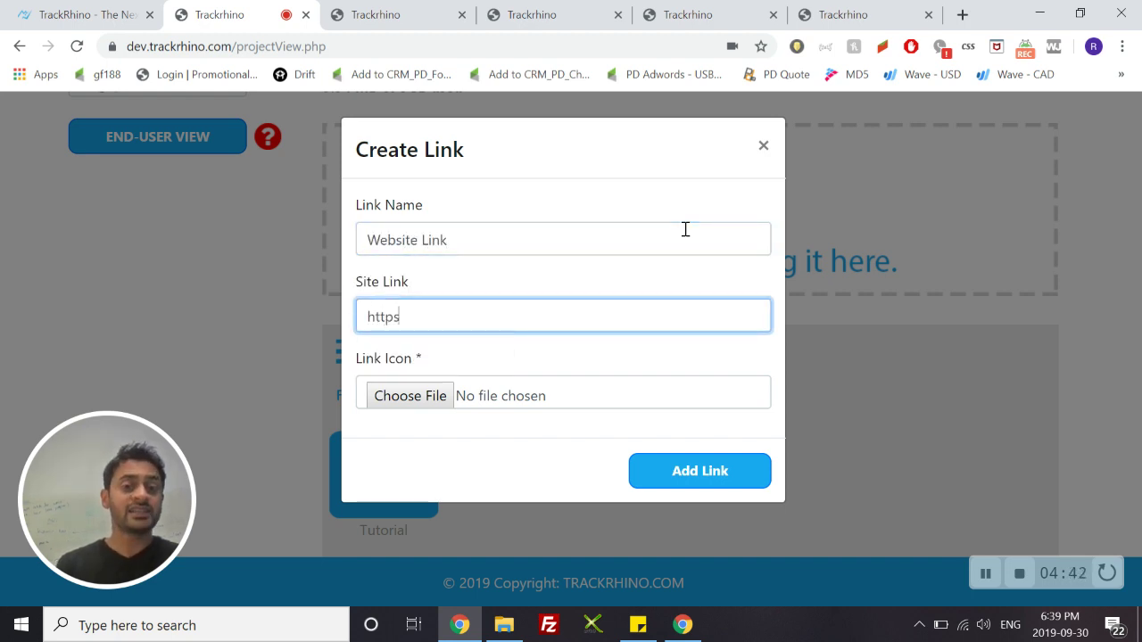
key(BackSpace)
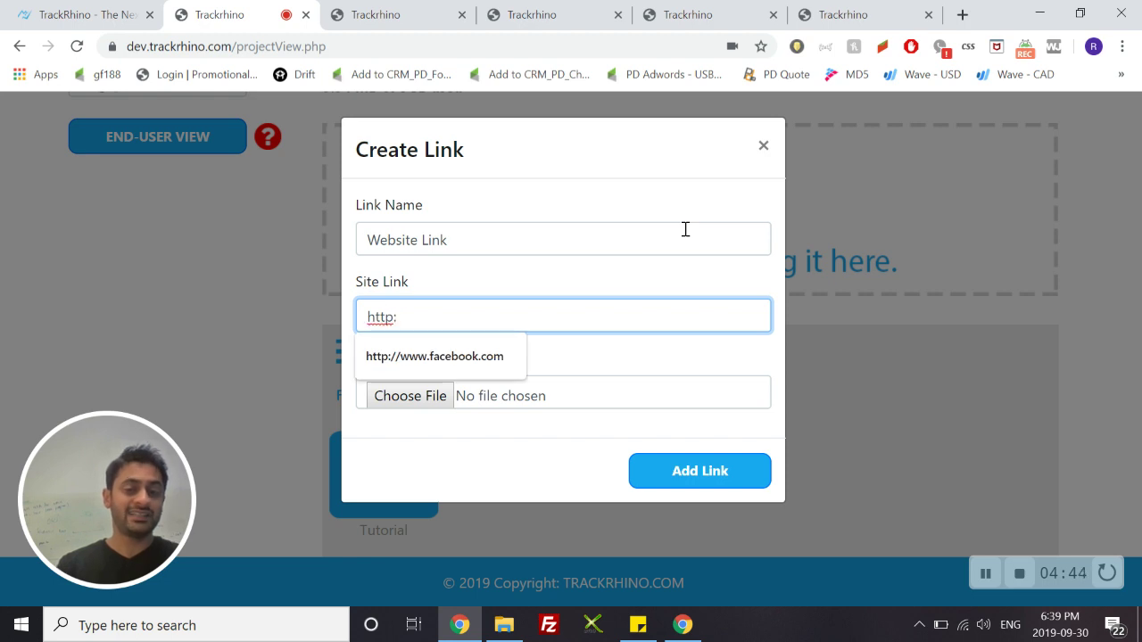
text(://www.fac)
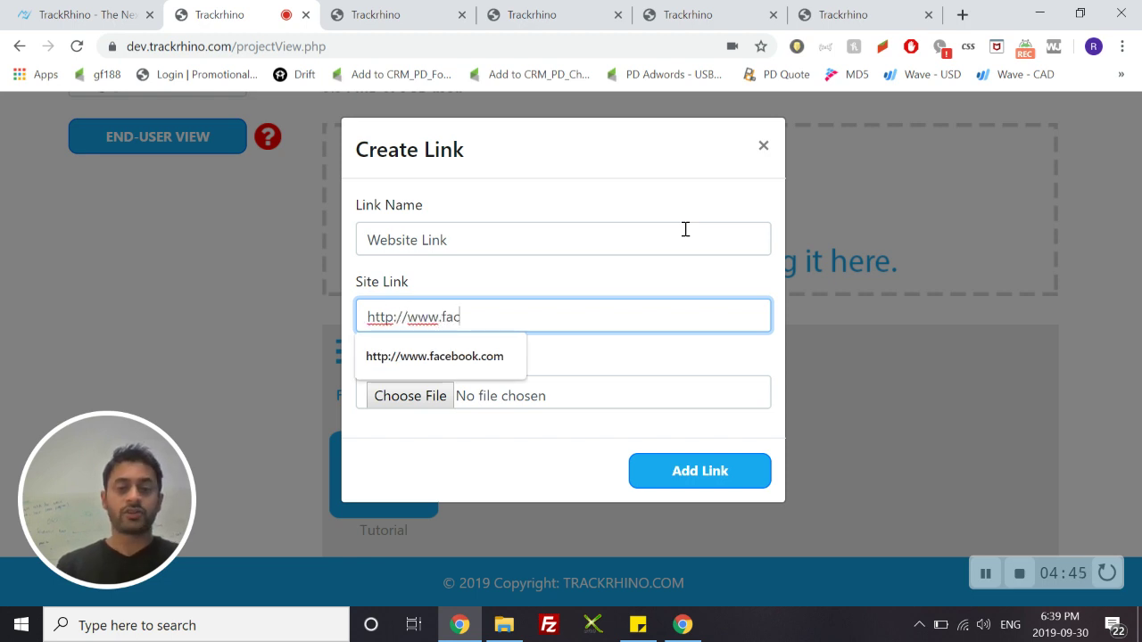
text(ebook.com)
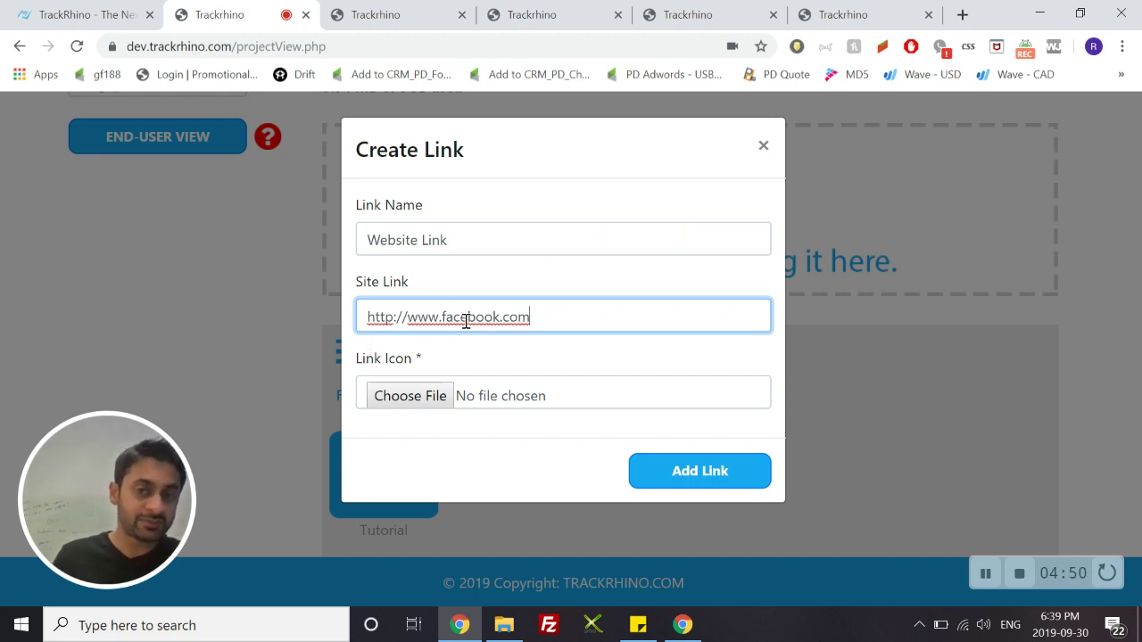
click(419, 396)
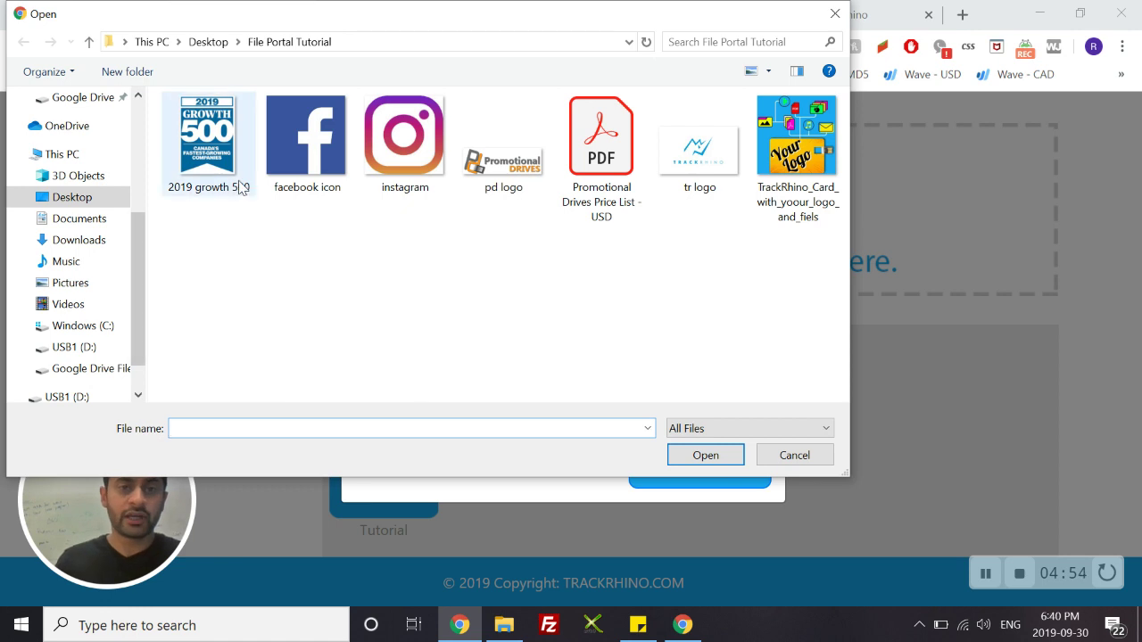
double_click(334, 154)
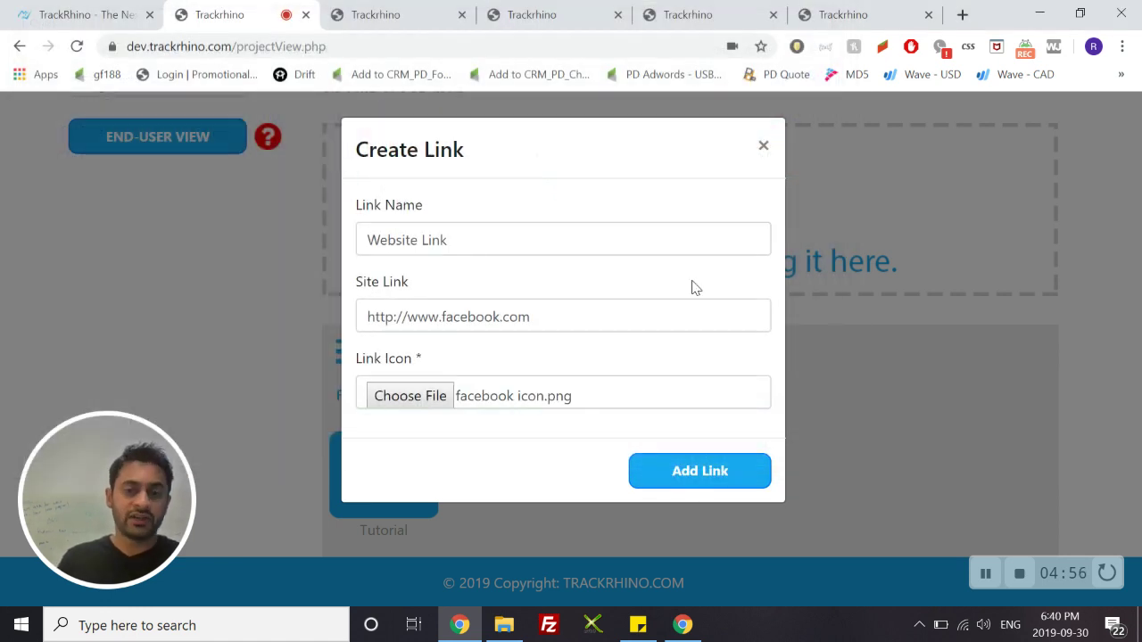
Add the Website Link to the Demo project and check its entry below the project's files
click(724, 473)
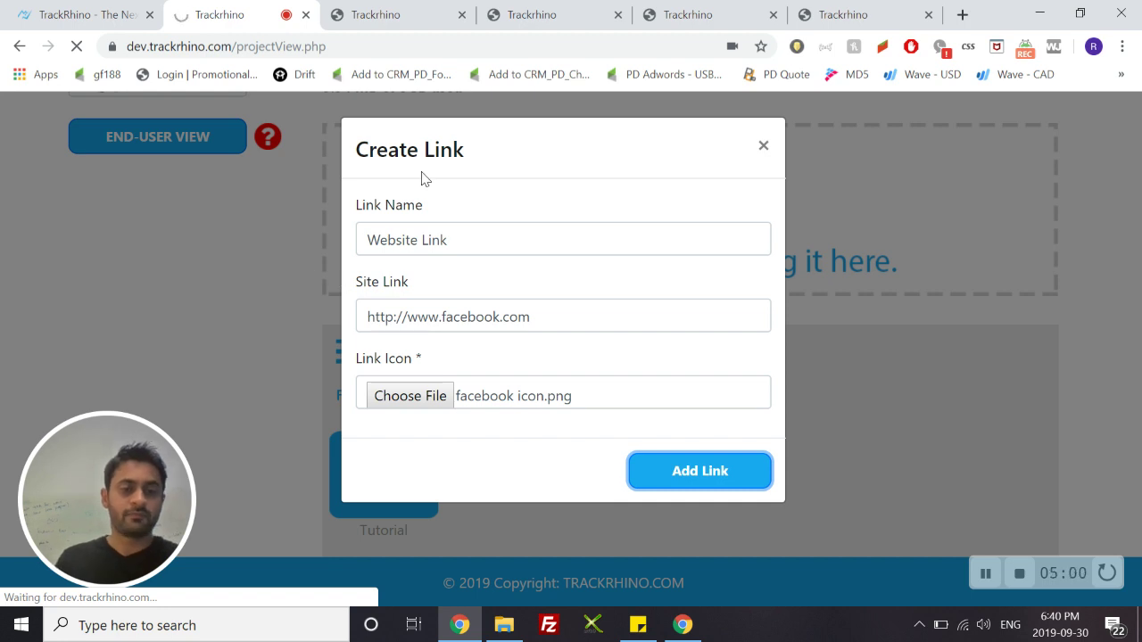
scroll(566, 214, down, 10)
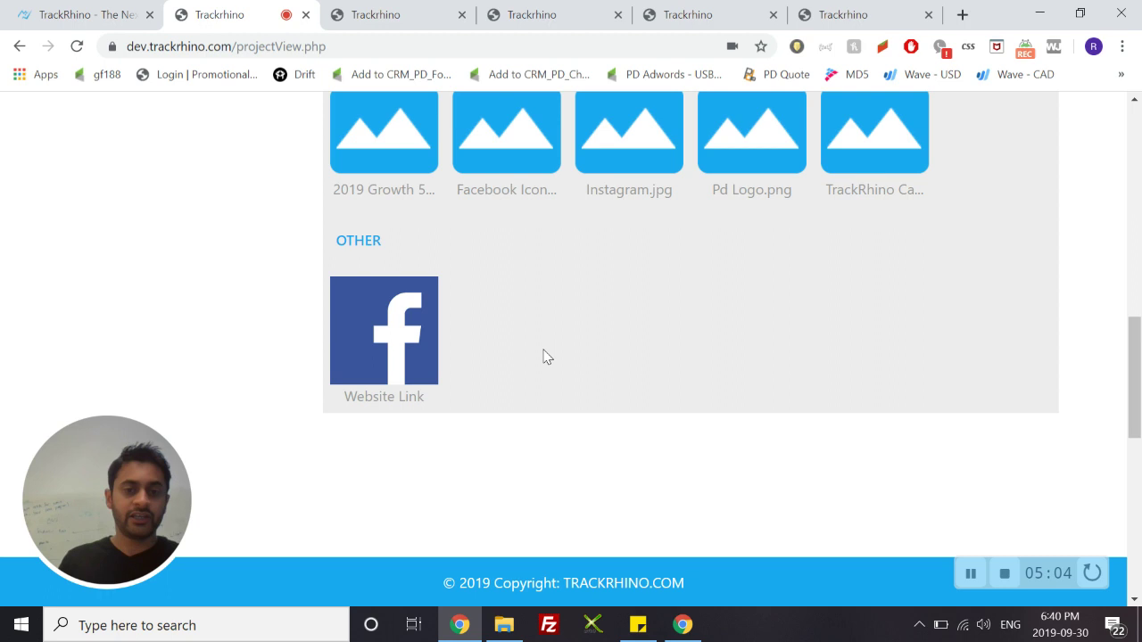
Check the Website Link in the end-user view and return to the project page
scroll(551, 330, up, 10)
click(203, 321)
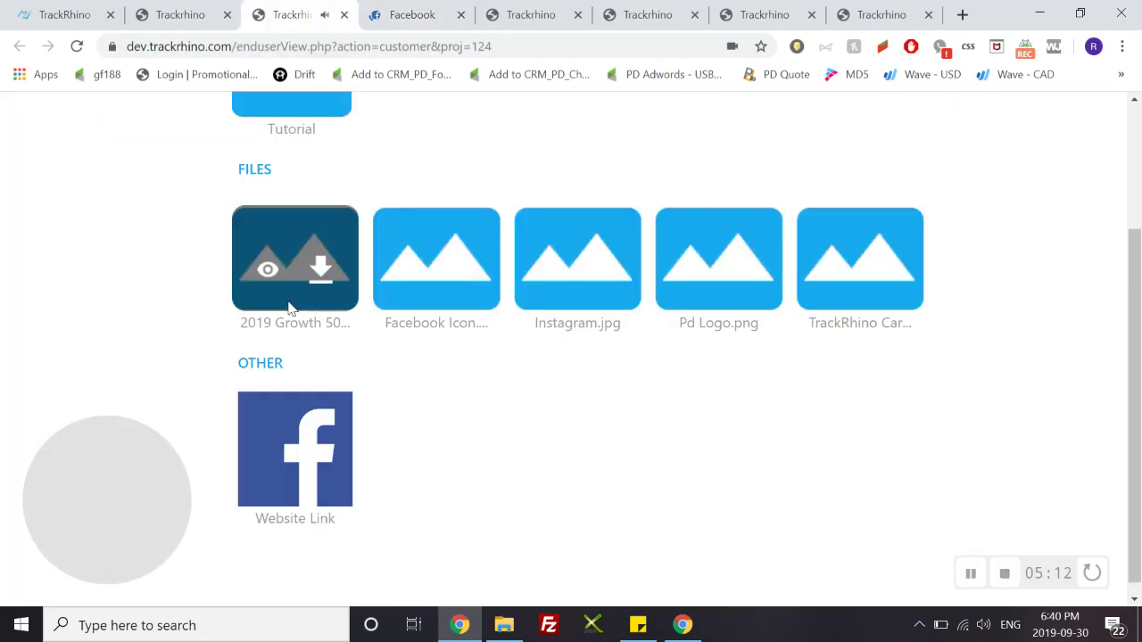
scroll(253, 280, up, 2)
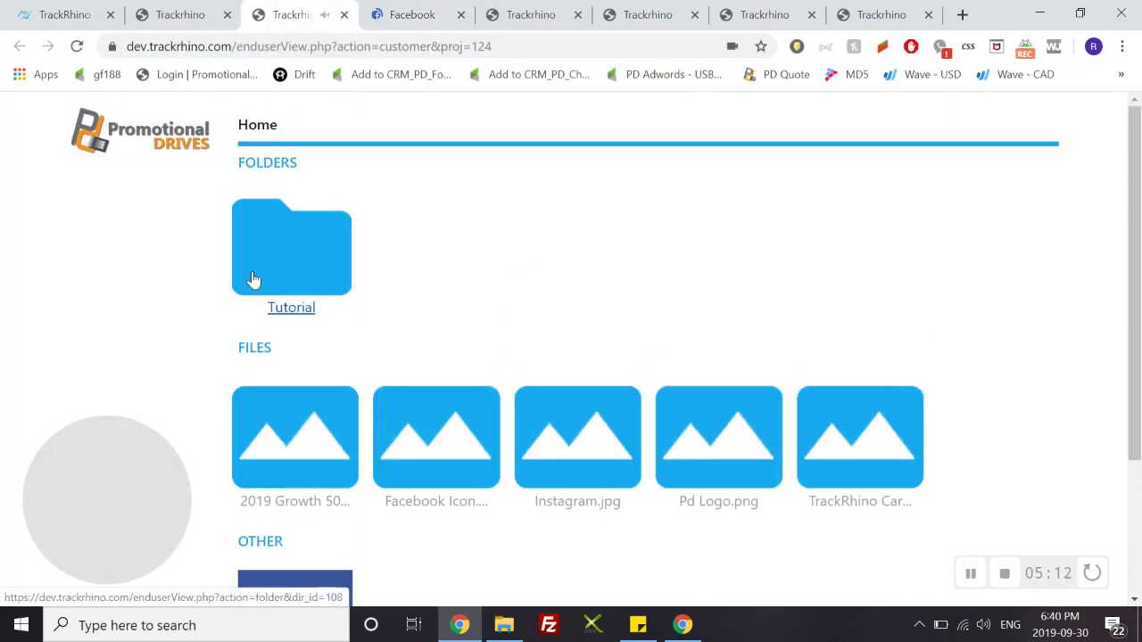
click(212, 11)
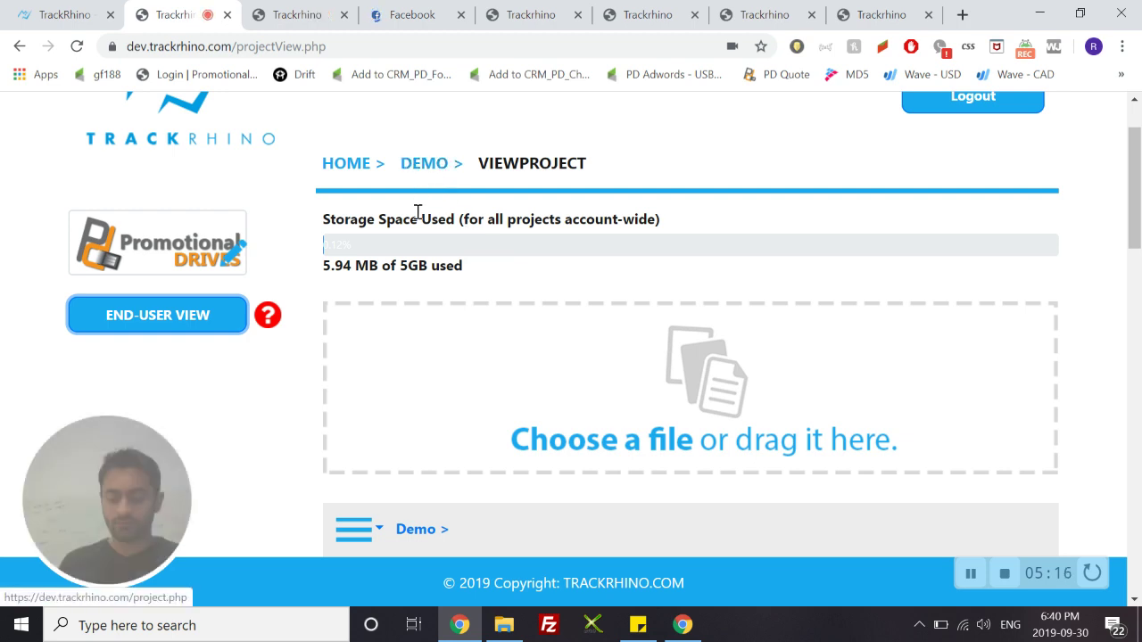
Reopen the Demo project's end-user view and preview it in the developer tools' iPhone X device emulation
scroll(417, 211, down, 1)
scroll(416, 239, down, 1)
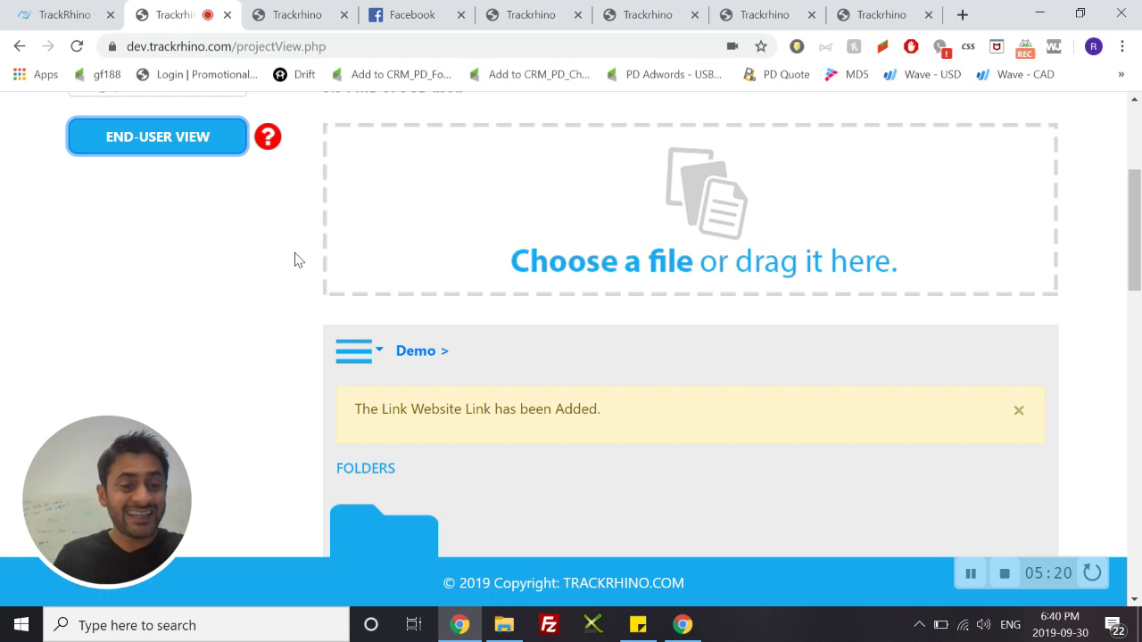
scroll(299, 260, up, 1)
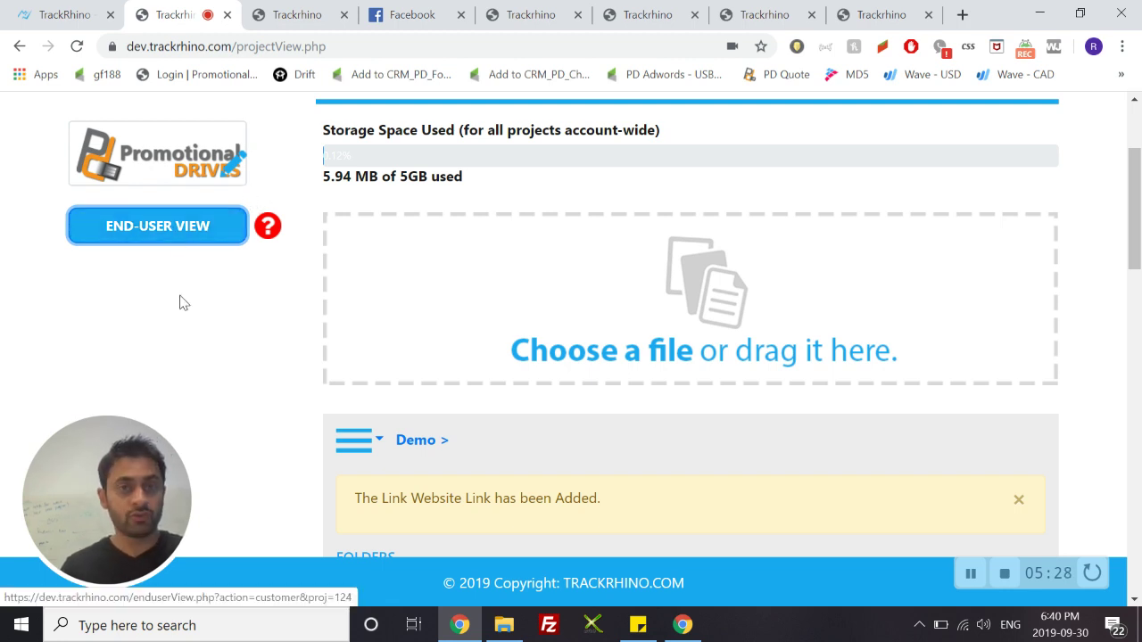
click(181, 241)
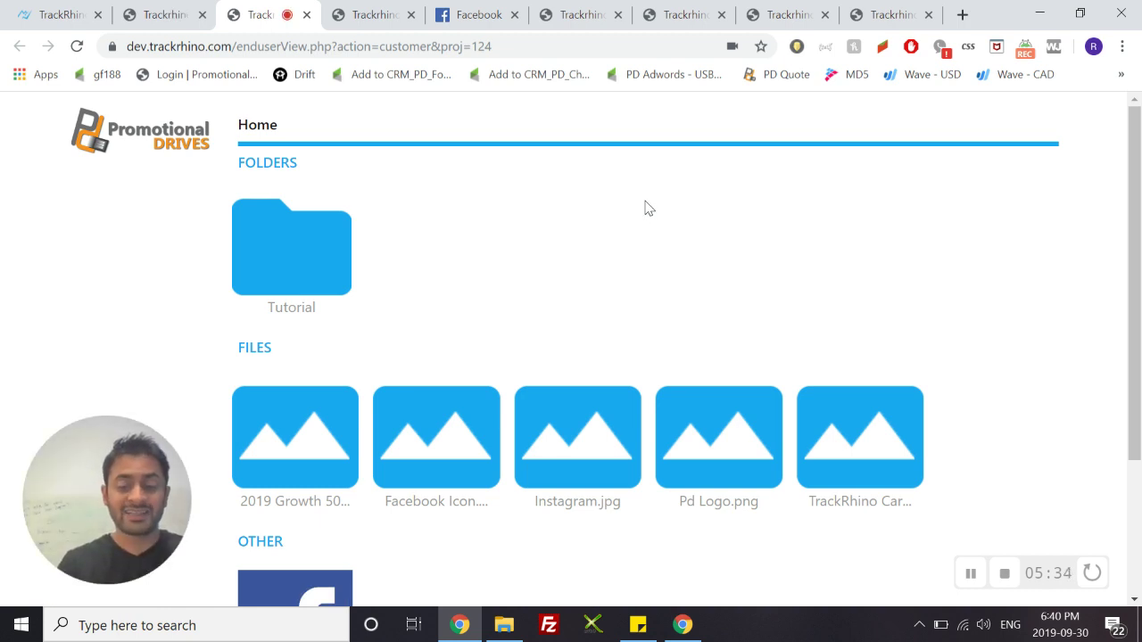
key(ctrl+shift+i)
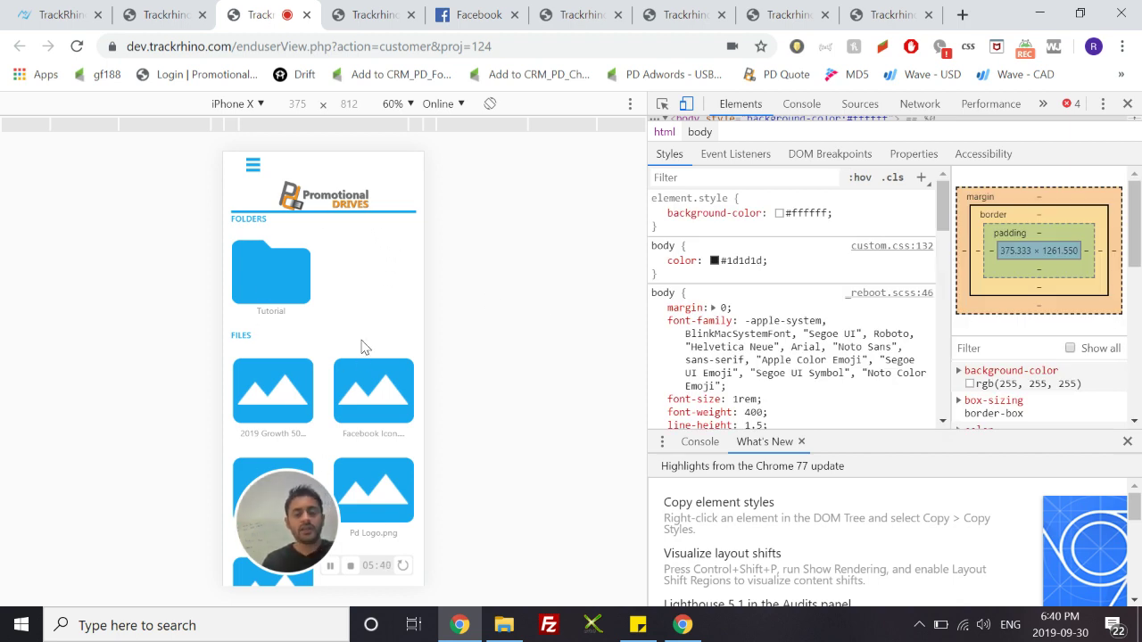
Look through the files in the mobile layout and open the Tutorial folder
scroll(348, 339, down, 3)
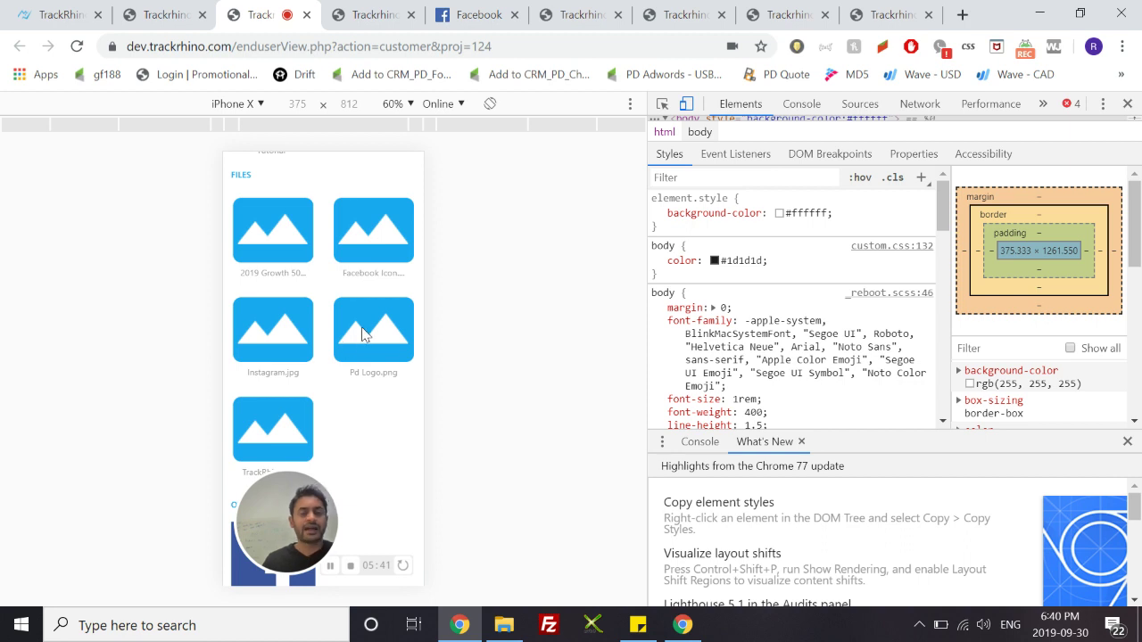
scroll(367, 337, up, 2)
click(282, 217)
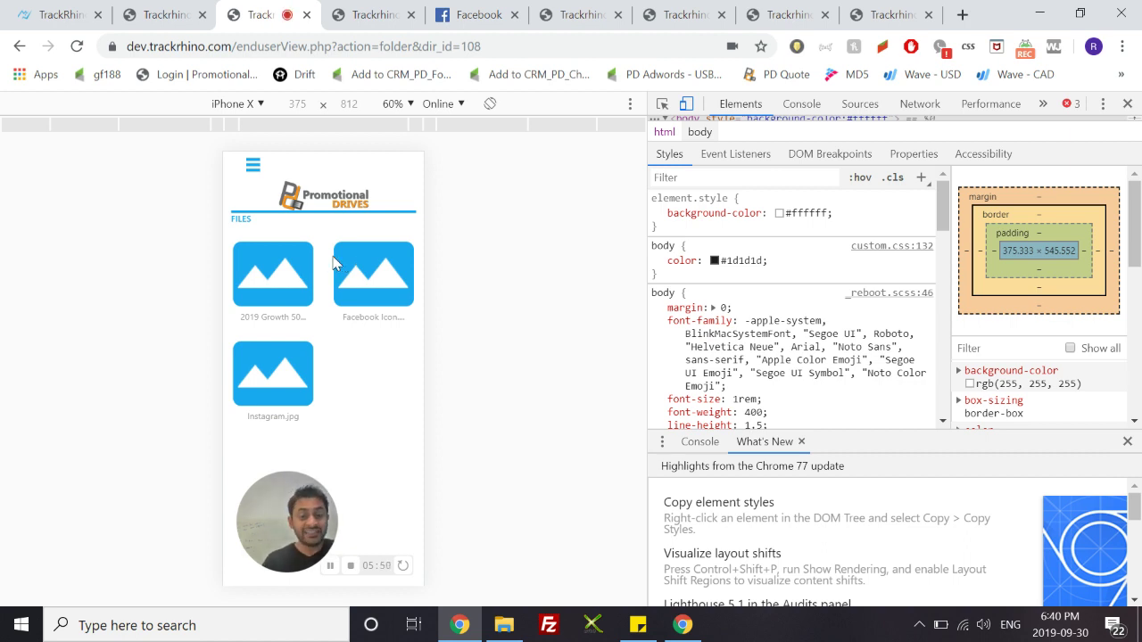
Preview the Tutorial folder with the emulated device set to Pixel 2 XL, and go back to the project page
click(255, 103)
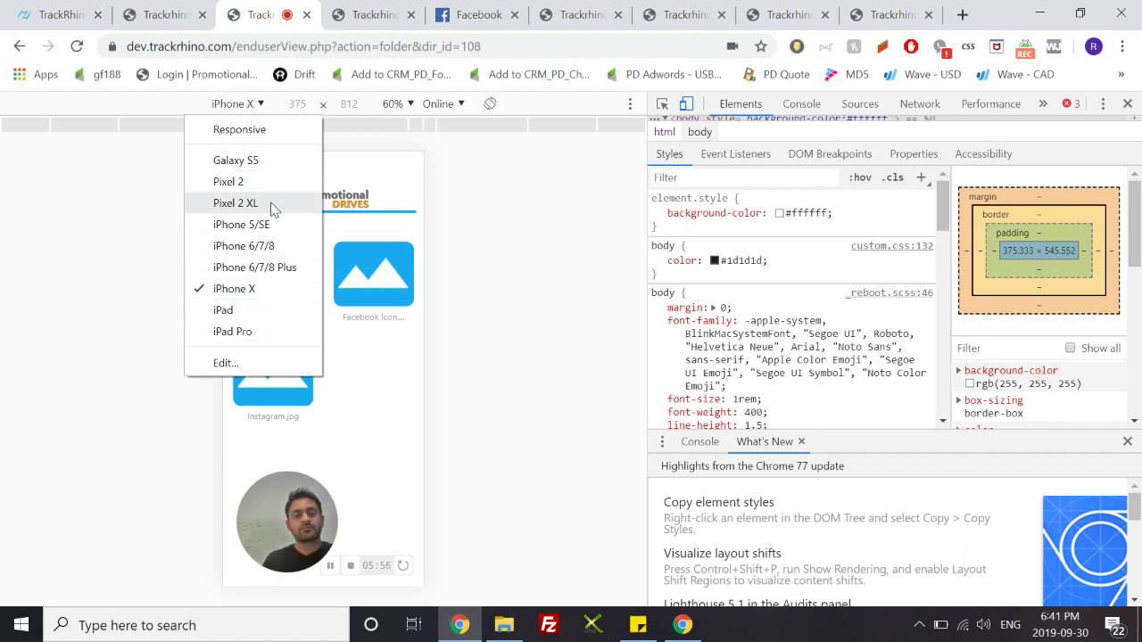
click(555, 270)
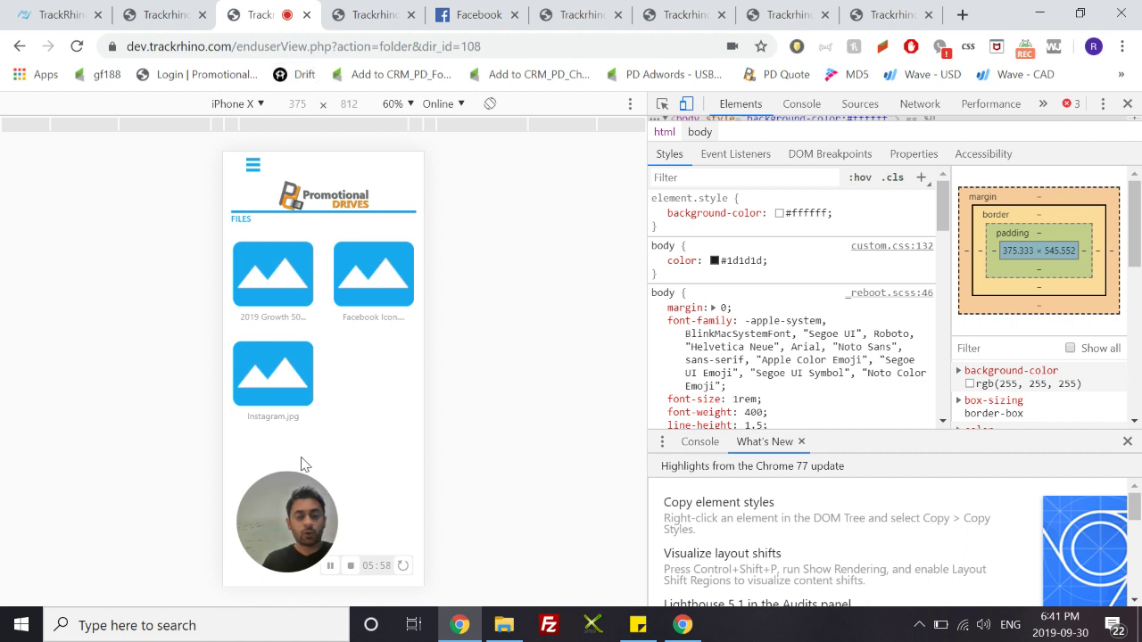
click(251, 107)
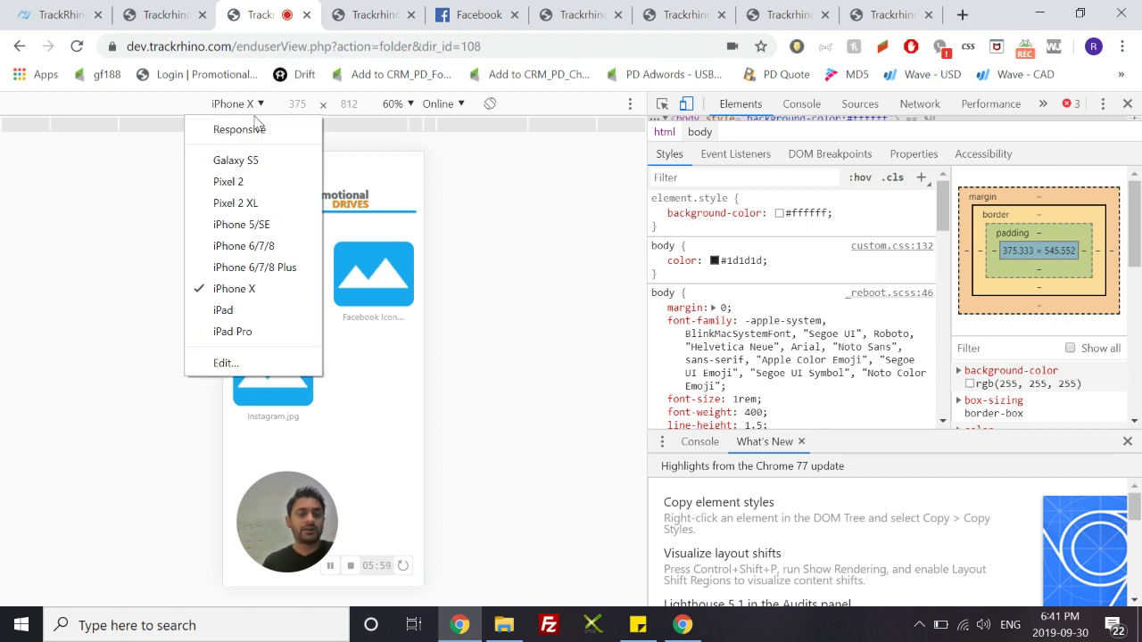
click(274, 205)
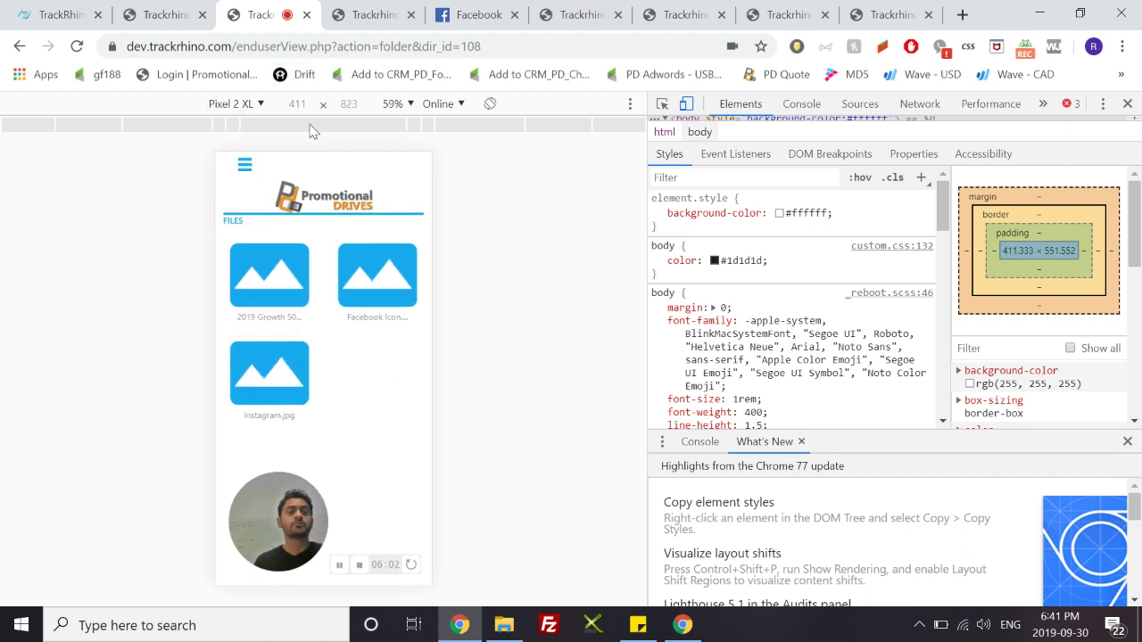
click(254, 104)
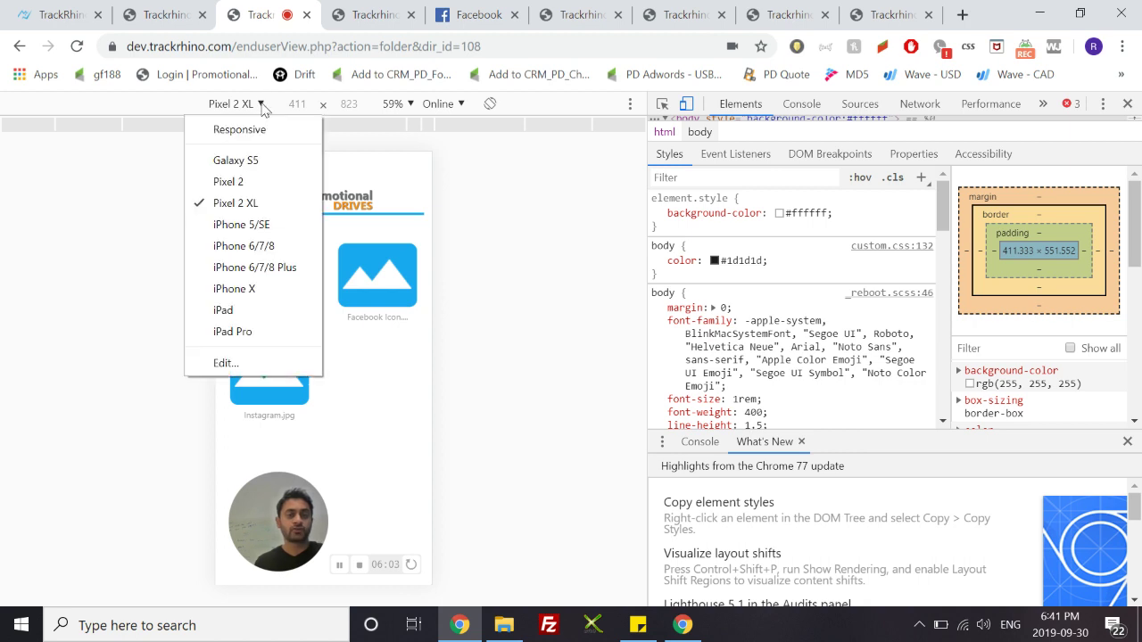
click(179, 7)
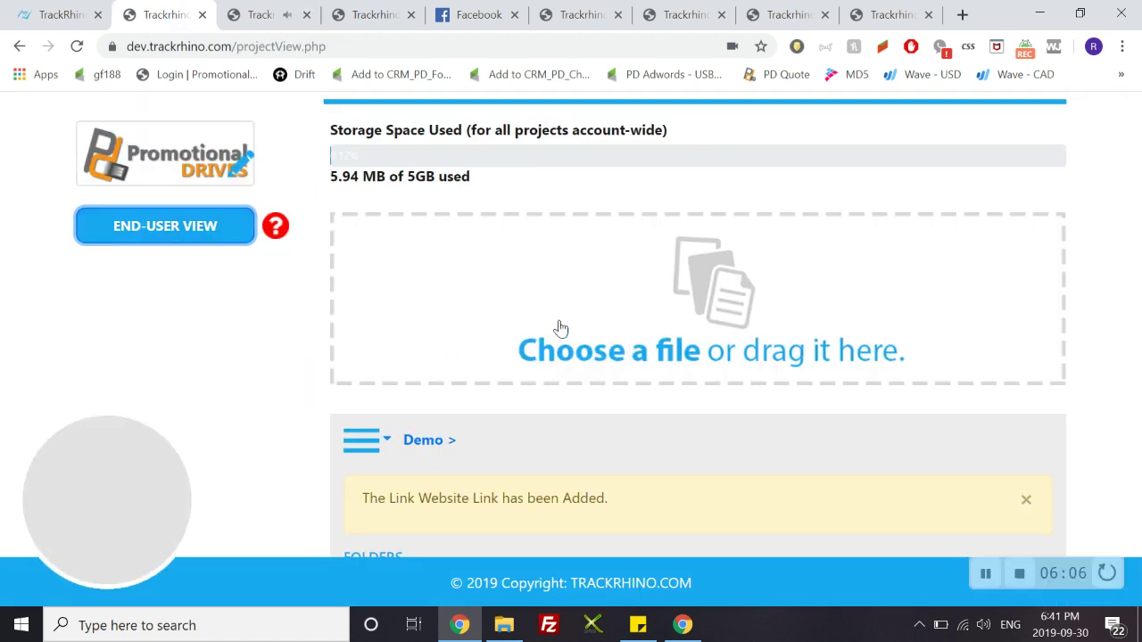